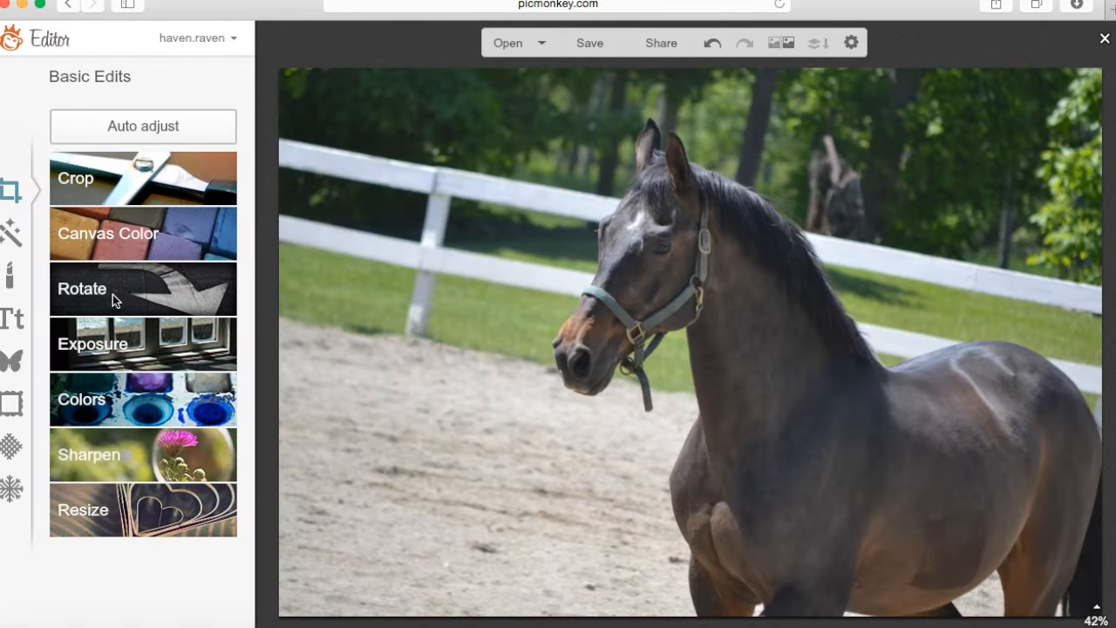
Rotate the horse photo with a straighten value of -4.8 and apply it
{"action": "left_click", "coordinate": [113, 294]}
{"action": "left_click", "coordinate": [144, 373]}
{"action": "left_click_drag", "start_coordinate": [143, 374], "coordinate": [118, 377]}
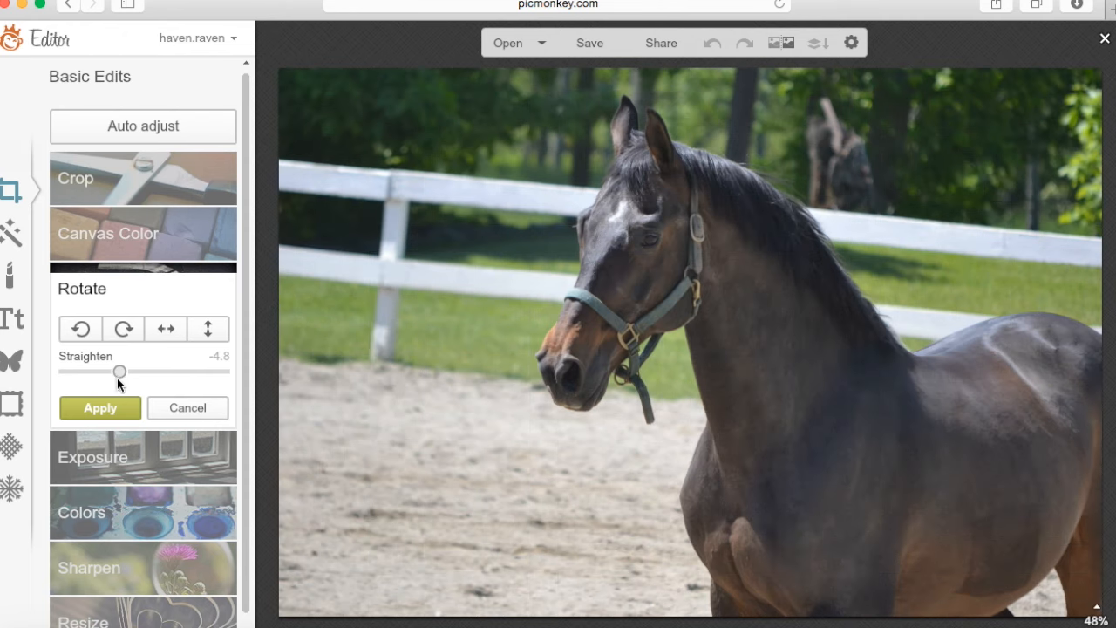
{"action": "left_click", "coordinate": [123, 409]}
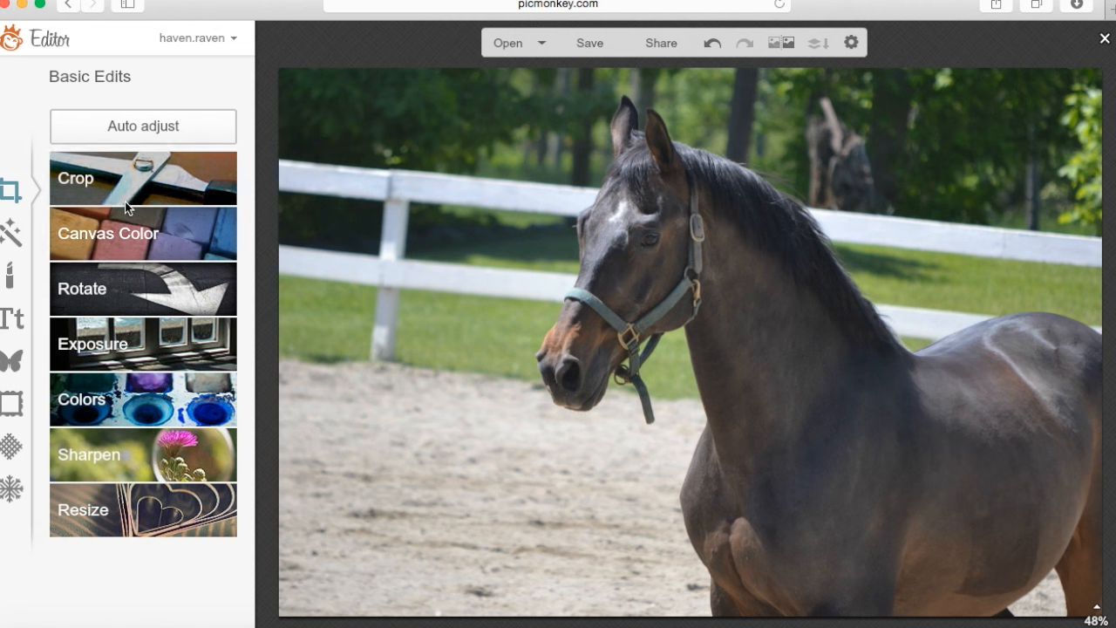
Using the Draw effect in black 000000, brush size 472 and hardness 100%, paint large background areas in front of and behind the horse
{"action": "left_click", "coordinate": [15, 246]}
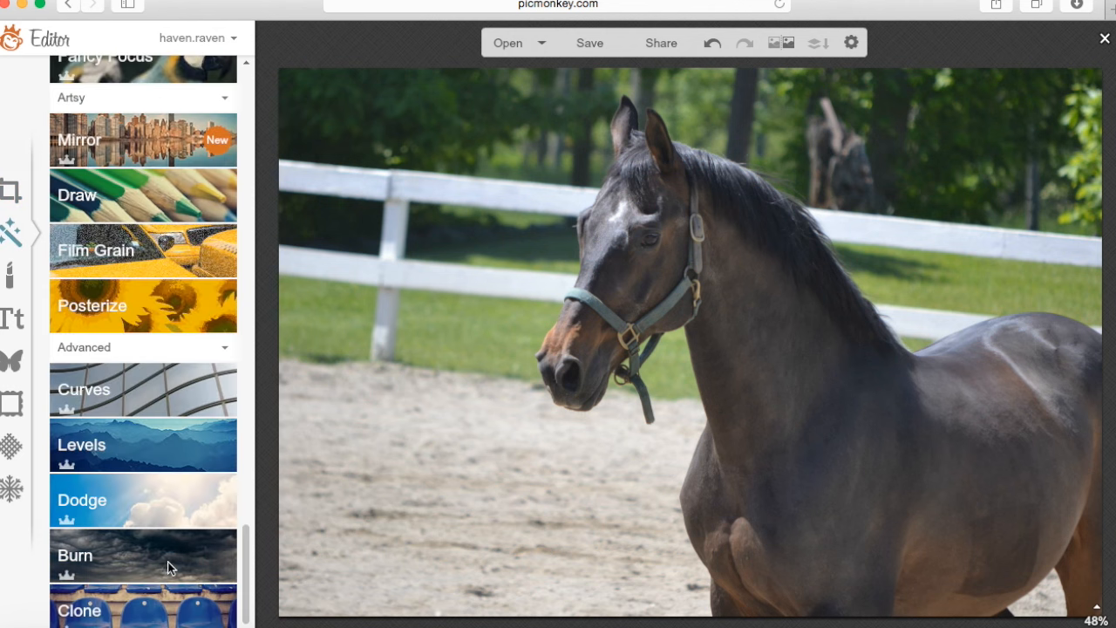
{"action": "mouse_move", "coordinate": [247, 566]}
{"action": "left_mouse_down"}
{"action": "mouse_move", "coordinate": [232, 522]}
{"action": "mouse_move", "coordinate": [46, 513]}
{"action": "left_mouse_up"}
{"action": "left_click", "coordinate": [120, 424]}
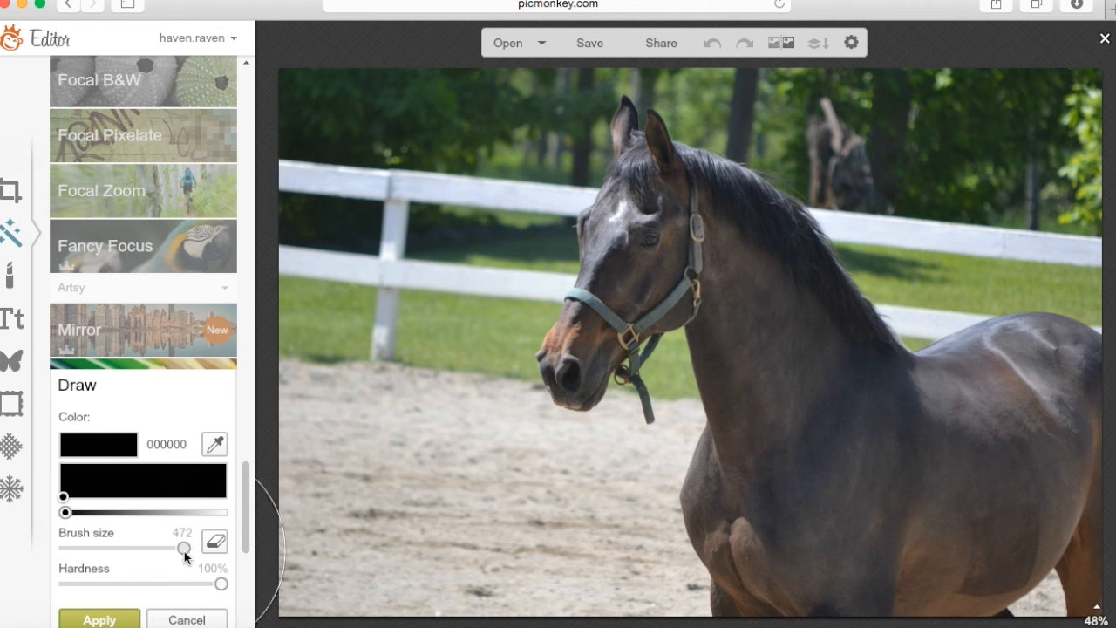
{"action": "mouse_move", "coordinate": [364, 484]}
{"action": "left_mouse_down"}
{"action": "mouse_move", "coordinate": [358, 564]}
{"action": "mouse_move", "coordinate": [354, 542]}
{"action": "mouse_move", "coordinate": [471, 550]}
{"action": "mouse_move", "coordinate": [486, 566]}
{"action": "mouse_move", "coordinate": [459, 582]}
{"action": "mouse_move", "coordinate": [429, 527]}
{"action": "mouse_move", "coordinate": [419, 537]}
{"action": "mouse_move", "coordinate": [384, 379]}
{"action": "mouse_move", "coordinate": [400, 280]}
{"action": "mouse_move", "coordinate": [436, 213]}
{"action": "left_mouse_up"}
{"action": "left_click", "coordinate": [996, 179]}
{"action": "mouse_move", "coordinate": [997, 179]}
{"action": "left_mouse_down"}
{"action": "mouse_move", "coordinate": [1051, 183]}
{"action": "mouse_move", "coordinate": [1100, 209]}
{"action": "mouse_move", "coordinate": [1109, 240]}
{"action": "left_mouse_up"}
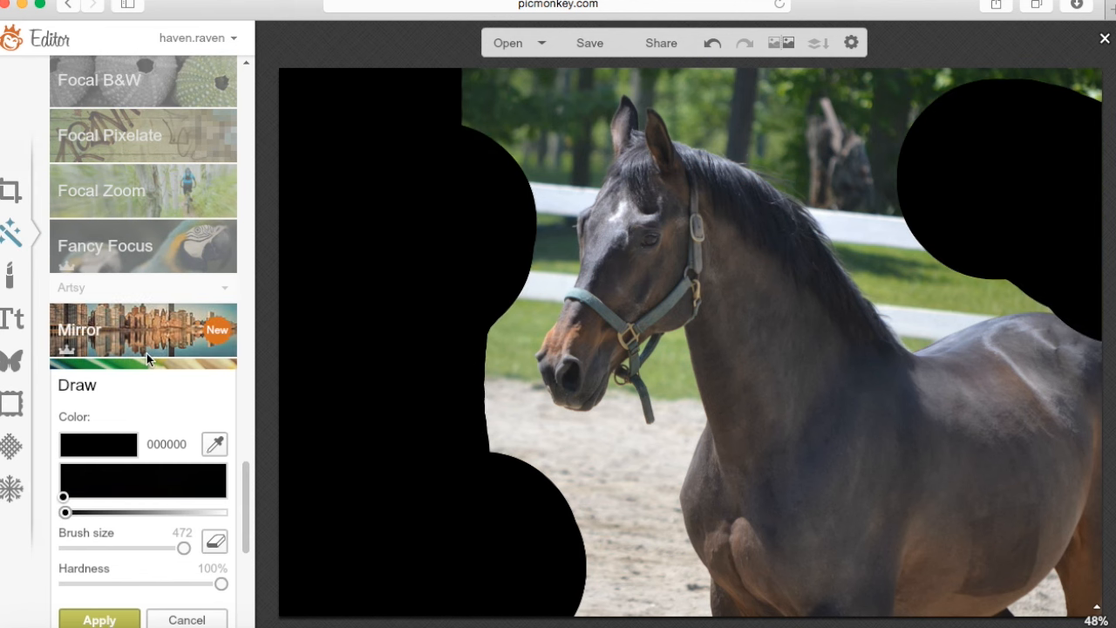
Try a size 142 black stroke along the horse's chest and erase it with the eraser
{"action": "left_click", "coordinate": [650, 517]}
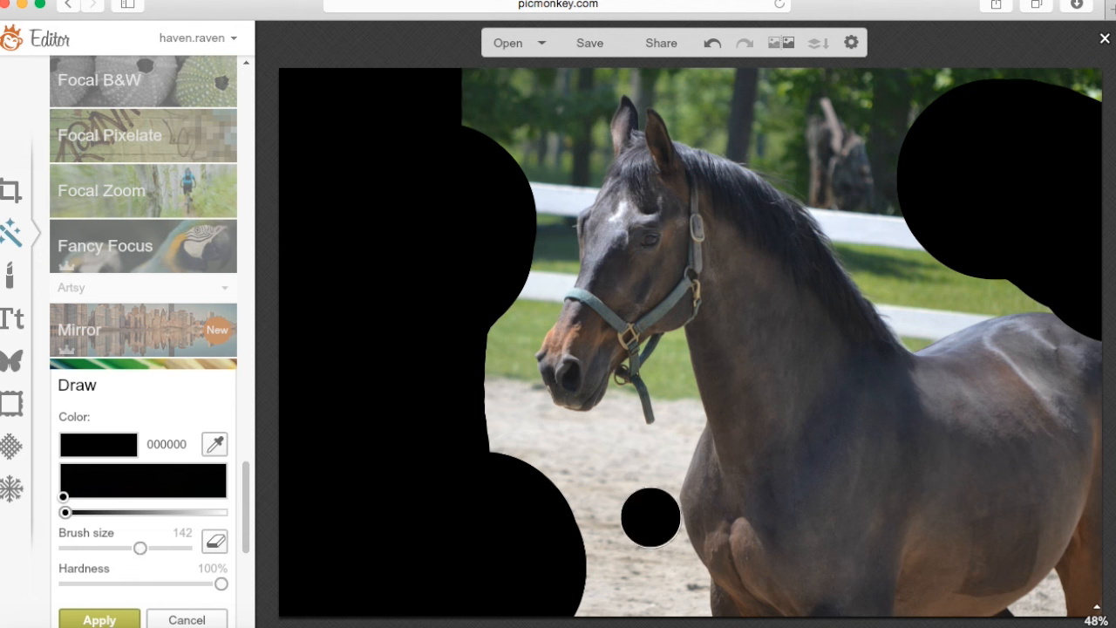
{"action": "mouse_move", "coordinate": [650, 521]}
{"action": "left_mouse_down"}
{"action": "mouse_move", "coordinate": [677, 579]}
{"action": "mouse_move", "coordinate": [685, 623]}
{"action": "left_mouse_up"}
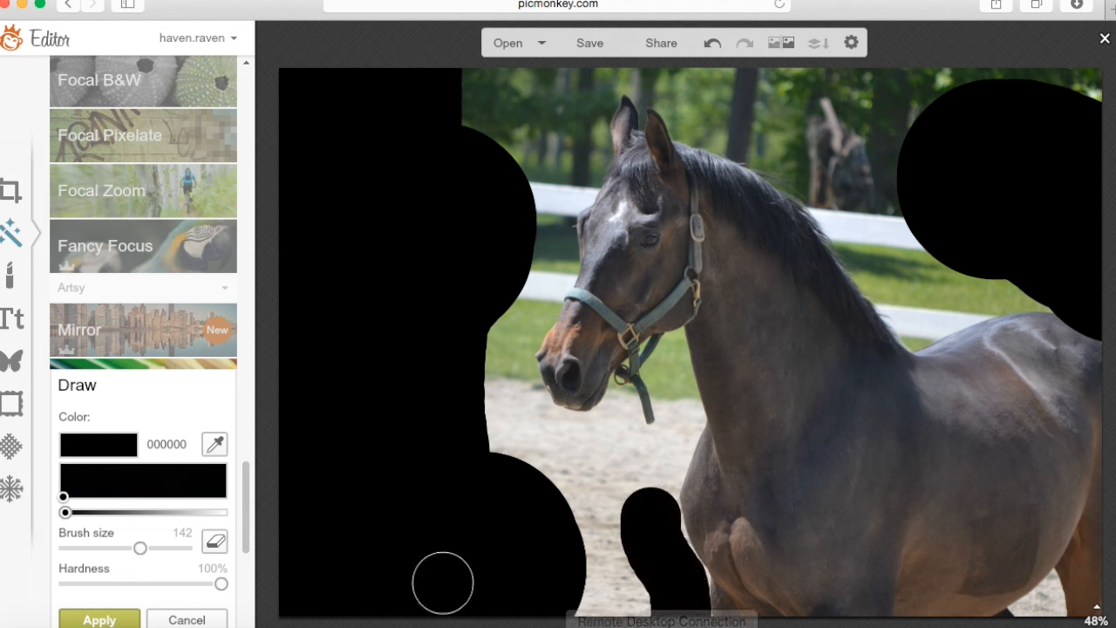
{"action": "left_click", "coordinate": [212, 546]}
{"action": "left_click_drag", "start_coordinate": [646, 520], "coordinate": [662, 621]}
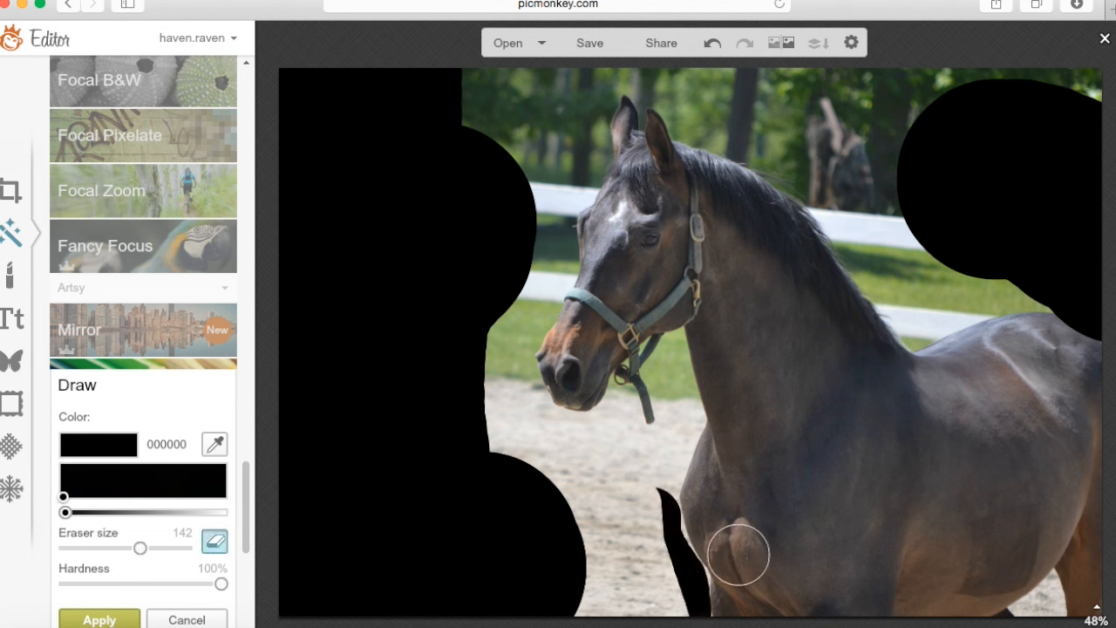
{"action": "left_click_drag", "start_coordinate": [666, 449], "coordinate": [672, 617]}
{"action": "left_click_drag", "start_coordinate": [720, 499], "coordinate": [730, 602]}
Erase the black paint over the trees behind the horse, switching to size 500 and hardness 0% for the remainder
{"action": "mouse_move", "coordinate": [967, 288]}
{"action": "left_mouse_down"}
{"action": "mouse_move", "coordinate": [975, 66]}
{"action": "mouse_move", "coordinate": [1088, 298]}
{"action": "mouse_move", "coordinate": [1028, 92]}
{"action": "mouse_move", "coordinate": [961, 77]}
{"action": "left_mouse_up"}
{"action": "left_click_drag", "start_coordinate": [983, 192], "coordinate": [967, 254]}
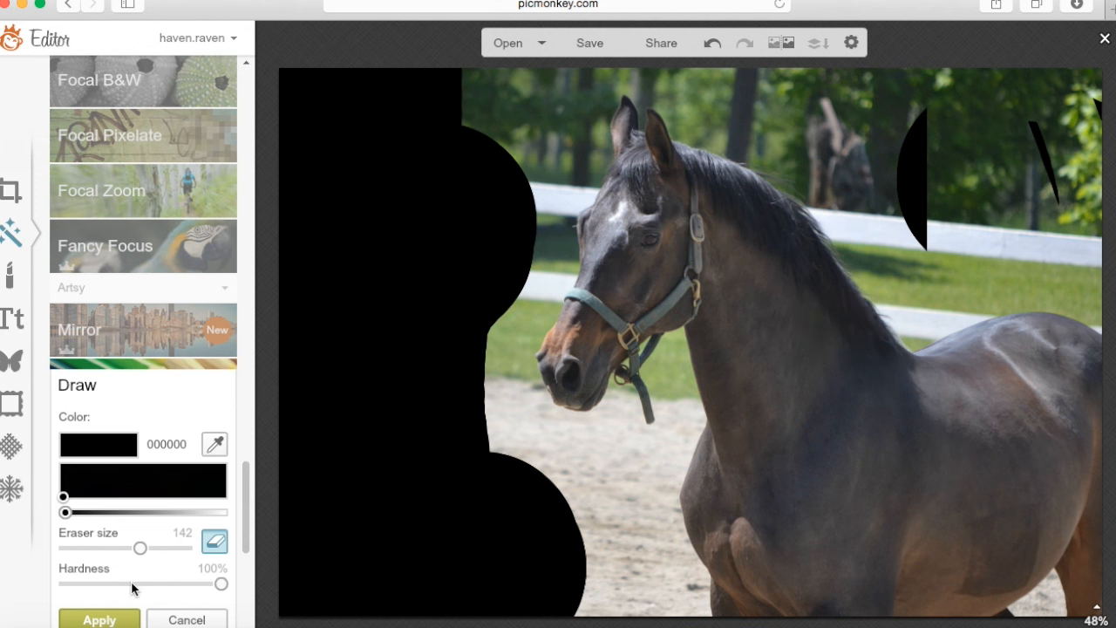
{"action": "left_click", "coordinate": [183, 548]}
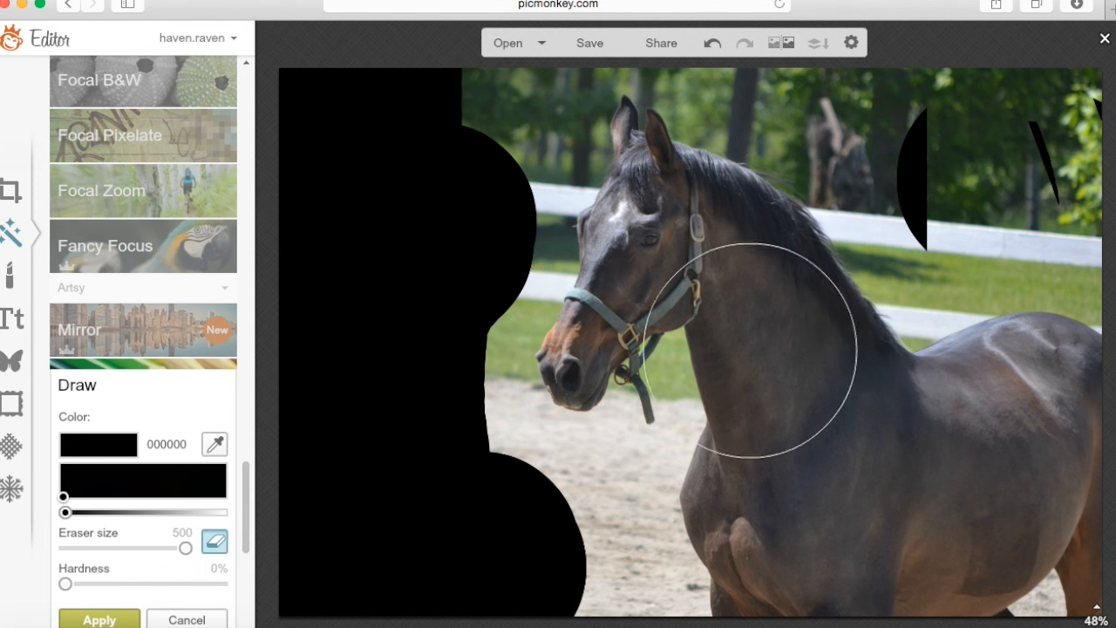
{"action": "mouse_move", "coordinate": [1052, 204]}
{"action": "left_mouse_down"}
{"action": "mouse_move", "coordinate": [1035, 140]}
{"action": "mouse_move", "coordinate": [1099, 155]}
{"action": "mouse_move", "coordinate": [863, 251]}
{"action": "left_mouse_up"}
Paint the background behind the horse's neck and in front of its muzzle black with size 500 and hardness 0%
{"action": "left_click", "coordinate": [214, 549]}
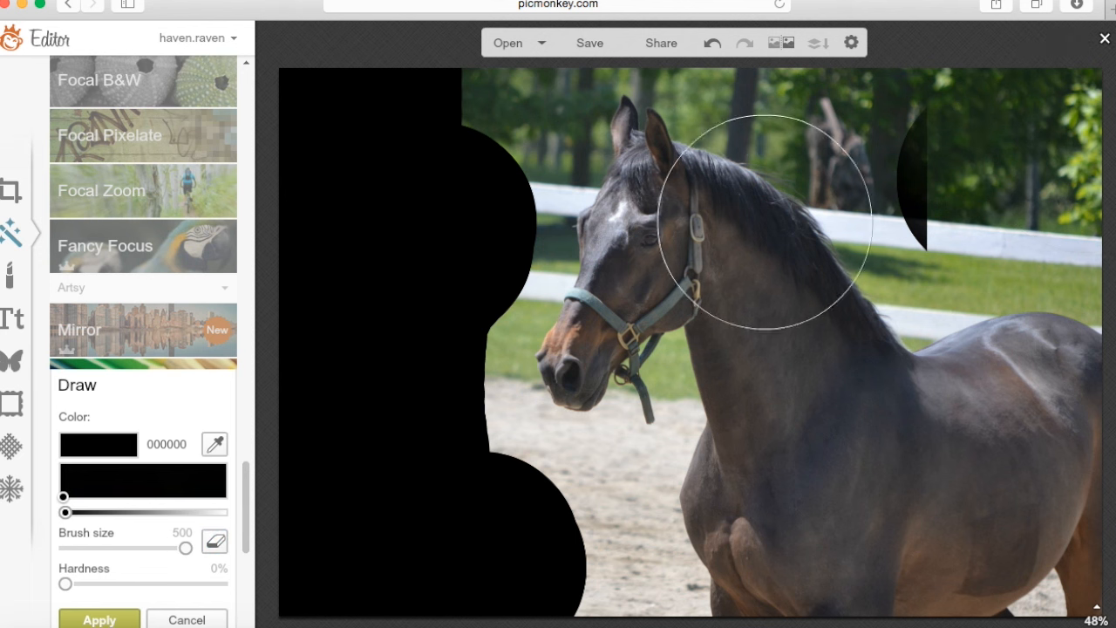
{"action": "mouse_move", "coordinate": [871, 149]}
{"action": "left_mouse_down"}
{"action": "mouse_move", "coordinate": [1048, 80]}
{"action": "mouse_move", "coordinate": [1098, 93]}
{"action": "mouse_move", "coordinate": [976, 105]}
{"action": "mouse_move", "coordinate": [1062, 157]}
{"action": "mouse_move", "coordinate": [968, 181]}
{"action": "mouse_move", "coordinate": [936, 150]}
{"action": "mouse_move", "coordinate": [921, 162]}
{"action": "mouse_move", "coordinate": [867, 92]}
{"action": "mouse_move", "coordinate": [809, 61]}
{"action": "mouse_move", "coordinate": [885, 135]}
{"action": "mouse_move", "coordinate": [810, 89]}
{"action": "mouse_move", "coordinate": [876, 142]}
{"action": "mouse_move", "coordinate": [787, 54]}
{"action": "mouse_move", "coordinate": [904, 132]}
{"action": "mouse_move", "coordinate": [885, 157]}
{"action": "mouse_move", "coordinate": [924, 238]}
{"action": "mouse_move", "coordinate": [912, 147]}
{"action": "mouse_move", "coordinate": [839, 106]}
{"action": "mouse_move", "coordinate": [800, 102]}
{"action": "mouse_move", "coordinate": [734, 24]}
{"action": "left_mouse_up"}
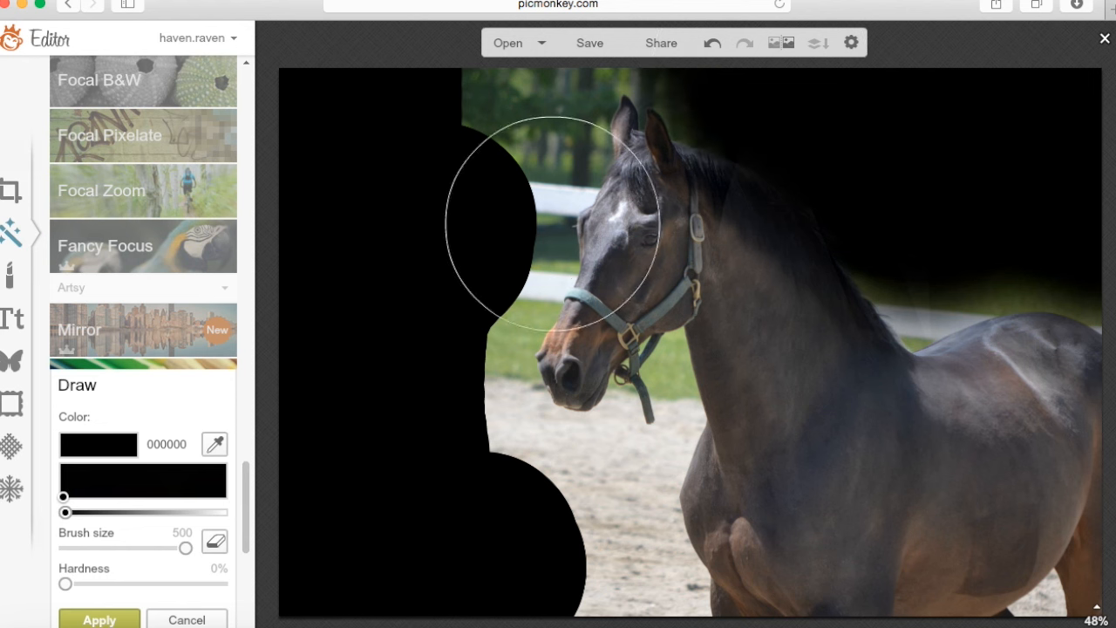
{"action": "mouse_move", "coordinate": [458, 314]}
{"action": "left_mouse_down"}
{"action": "mouse_move", "coordinate": [498, 261]}
{"action": "mouse_move", "coordinate": [493, 473]}
{"action": "mouse_move", "coordinate": [441, 299]}
{"action": "left_mouse_up"}
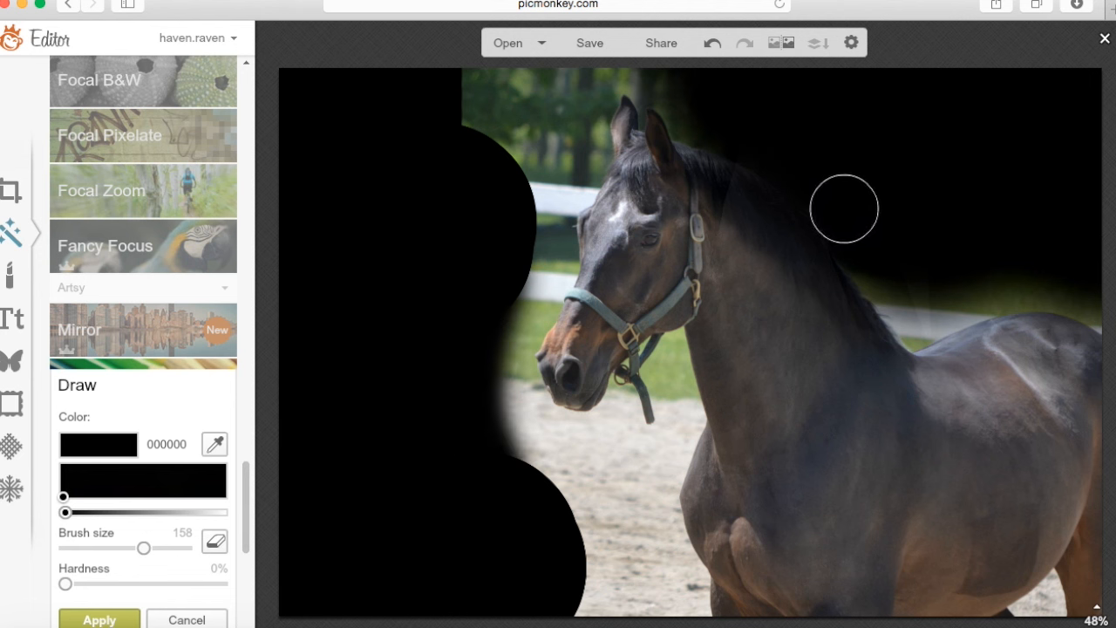
With brush size 158 and hardness 0%, paint black along the neck and ears and over the background in front of the horse
{"action": "mouse_move", "coordinate": [867, 252]}
{"action": "left_mouse_down"}
{"action": "mouse_move", "coordinate": [894, 282]}
{"action": "mouse_move", "coordinate": [849, 193]}
{"action": "mouse_move", "coordinate": [872, 258]}
{"action": "mouse_move", "coordinate": [776, 146]}
{"action": "mouse_move", "coordinate": [693, 124]}
{"action": "mouse_move", "coordinate": [674, 66]}
{"action": "mouse_move", "coordinate": [665, 84]}
{"action": "mouse_move", "coordinate": [622, 33]}
{"action": "left_mouse_up"}
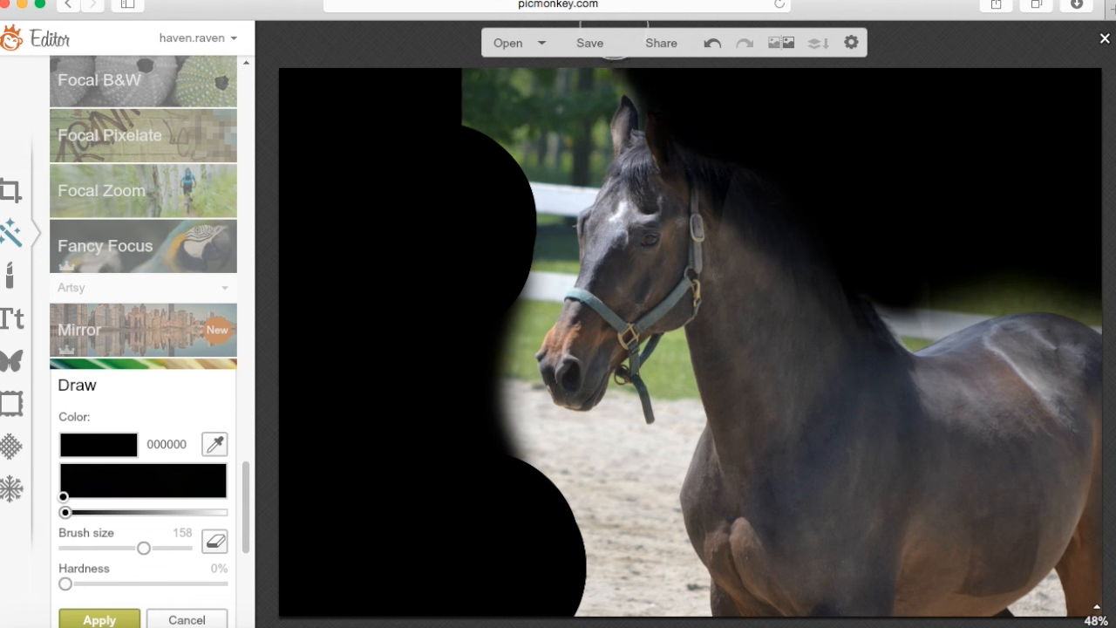
{"action": "mouse_move", "coordinate": [520, 155]}
{"action": "left_mouse_down"}
{"action": "mouse_move", "coordinate": [554, 33]}
{"action": "mouse_move", "coordinate": [439, 179]}
{"action": "mouse_move", "coordinate": [470, 28]}
{"action": "mouse_move", "coordinate": [484, 156]}
{"action": "mouse_move", "coordinate": [516, 137]}
{"action": "mouse_move", "coordinate": [517, 277]}
{"action": "mouse_move", "coordinate": [503, 293]}
{"action": "mouse_move", "coordinate": [499, 404]}
{"action": "mouse_move", "coordinate": [527, 476]}
{"action": "mouse_move", "coordinate": [580, 512]}
{"action": "mouse_move", "coordinate": [645, 610]}
{"action": "mouse_move", "coordinate": [549, 545]}
{"action": "left_mouse_up"}
{"action": "mouse_move", "coordinate": [593, 594]}
{"action": "left_mouse_down"}
{"action": "mouse_move", "coordinate": [640, 590]}
{"action": "mouse_move", "coordinate": [339, 576]}
{"action": "left_mouse_up"}
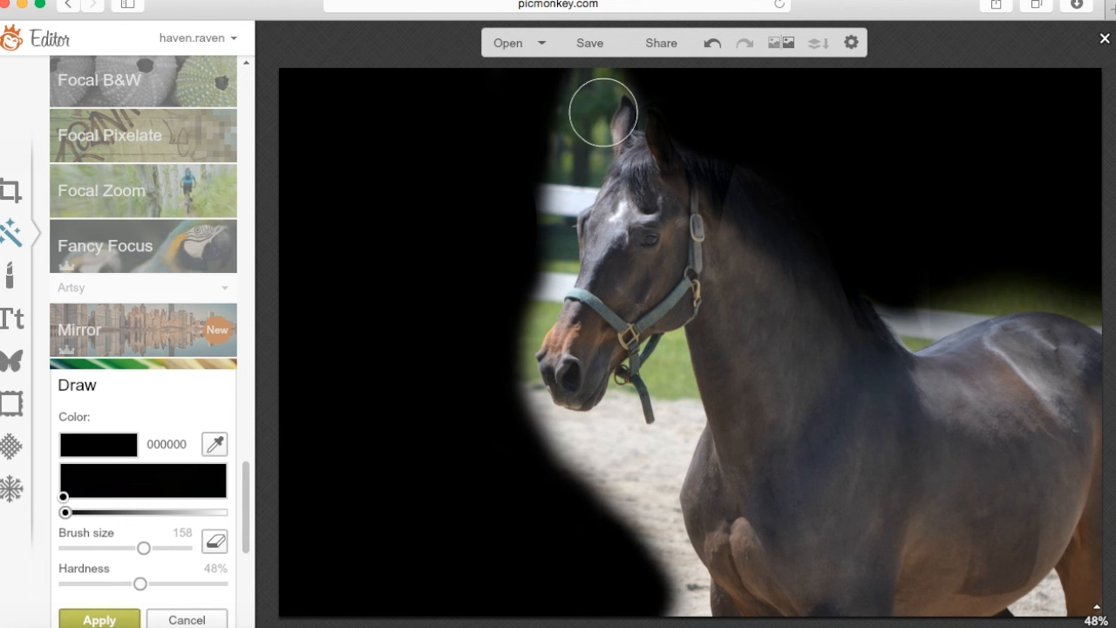
With hardness 48%, paint black closely around the ears, face and chest, erasing overspill on the forehead
{"action": "mouse_move", "coordinate": [604, 132]}
{"action": "left_mouse_down"}
{"action": "mouse_move", "coordinate": [548, 149]}
{"action": "mouse_move", "coordinate": [562, 139]}
{"action": "mouse_move", "coordinate": [526, 179]}
{"action": "mouse_move", "coordinate": [551, 256]}
{"action": "mouse_move", "coordinate": [508, 348]}
{"action": "mouse_move", "coordinate": [504, 389]}
{"action": "mouse_move", "coordinate": [511, 395]}
{"action": "mouse_move", "coordinate": [503, 375]}
{"action": "mouse_move", "coordinate": [522, 417]}
{"action": "mouse_move", "coordinate": [505, 382]}
{"action": "mouse_move", "coordinate": [557, 441]}
{"action": "mouse_move", "coordinate": [609, 448]}
{"action": "mouse_move", "coordinate": [621, 549]}
{"action": "mouse_move", "coordinate": [577, 494]}
{"action": "mouse_move", "coordinate": [651, 573]}
{"action": "mouse_move", "coordinate": [662, 615]}
{"action": "mouse_move", "coordinate": [634, 566]}
{"action": "mouse_move", "coordinate": [628, 484]}
{"action": "mouse_move", "coordinate": [685, 623]}
{"action": "left_mouse_up"}
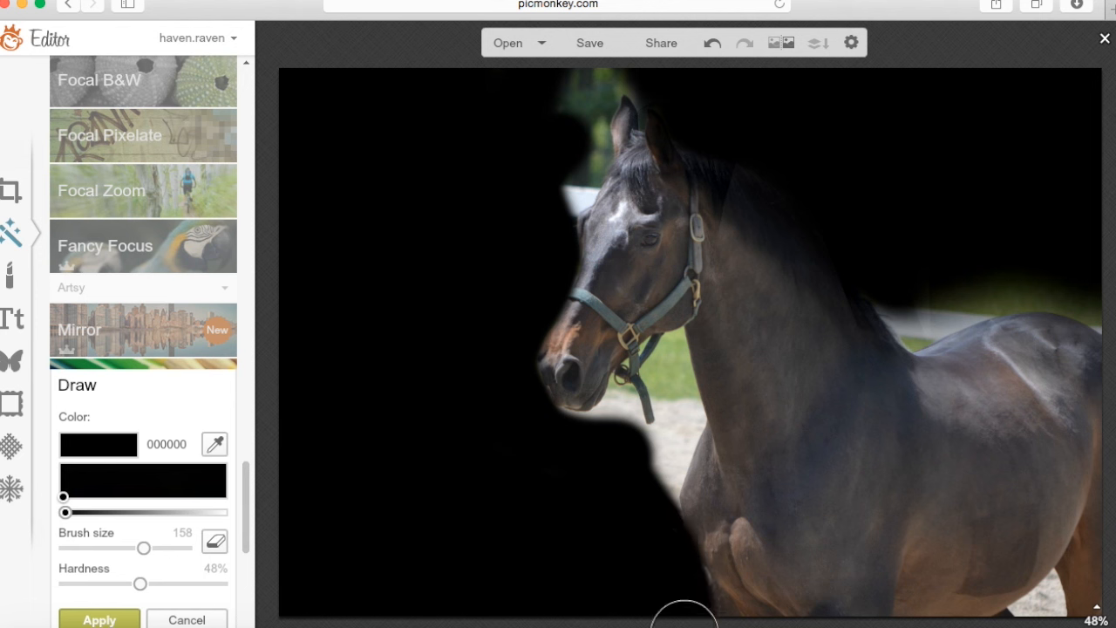
{"action": "mouse_move", "coordinate": [535, 210]}
{"action": "left_mouse_down"}
{"action": "mouse_move", "coordinate": [558, 191]}
{"action": "mouse_move", "coordinate": [585, 92]}
{"action": "left_mouse_up"}
{"action": "left_click", "coordinate": [214, 542]}
{"action": "left_click_drag", "start_coordinate": [623, 212], "coordinate": [612, 212]}
{"action": "left_click", "coordinate": [214, 541]}
{"action": "left_click_drag", "start_coordinate": [618, 87], "coordinate": [591, 89]}
Black out the background above the horse's back and beneath its jaw, reducing the brush size to 24, and apply the drawing
{"action": "mouse_move", "coordinate": [898, 297]}
{"action": "left_mouse_down"}
{"action": "mouse_move", "coordinate": [1064, 279]}
{"action": "mouse_move", "coordinate": [1076, 310]}
{"action": "left_mouse_up"}
{"action": "left_click_drag", "start_coordinate": [144, 547], "coordinate": [114, 548]}
{"action": "mouse_move", "coordinate": [663, 519]}
{"action": "left_mouse_down"}
{"action": "mouse_move", "coordinate": [684, 439]}
{"action": "mouse_move", "coordinate": [602, 428]}
{"action": "mouse_move", "coordinate": [667, 342]}
{"action": "mouse_move", "coordinate": [664, 411]}
{"action": "left_mouse_up"}
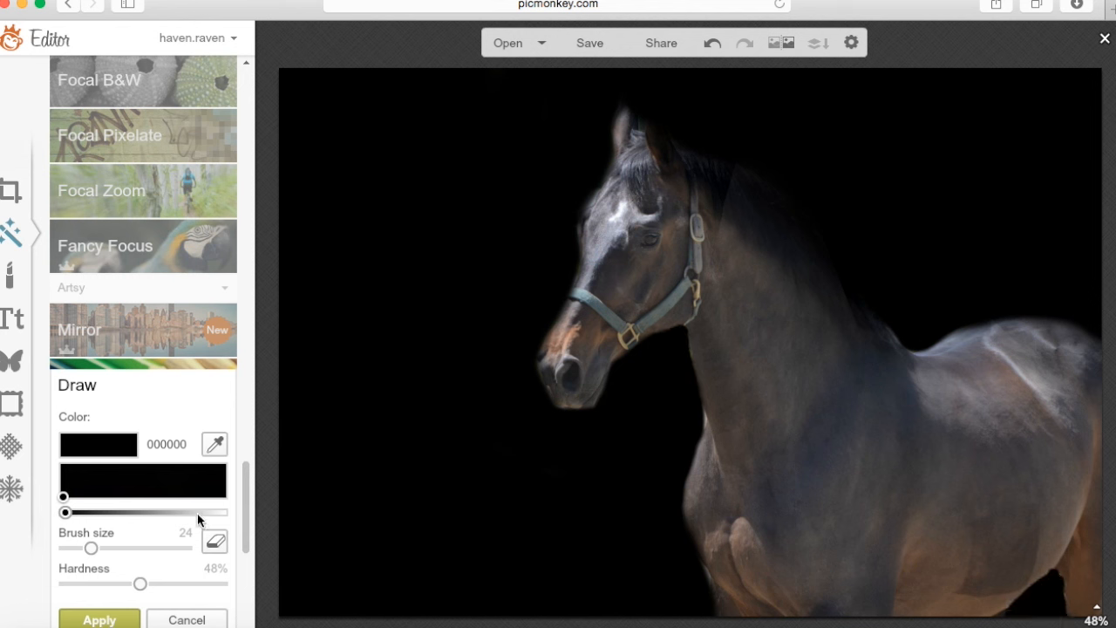
{"action": "left_click", "coordinate": [98, 619]}
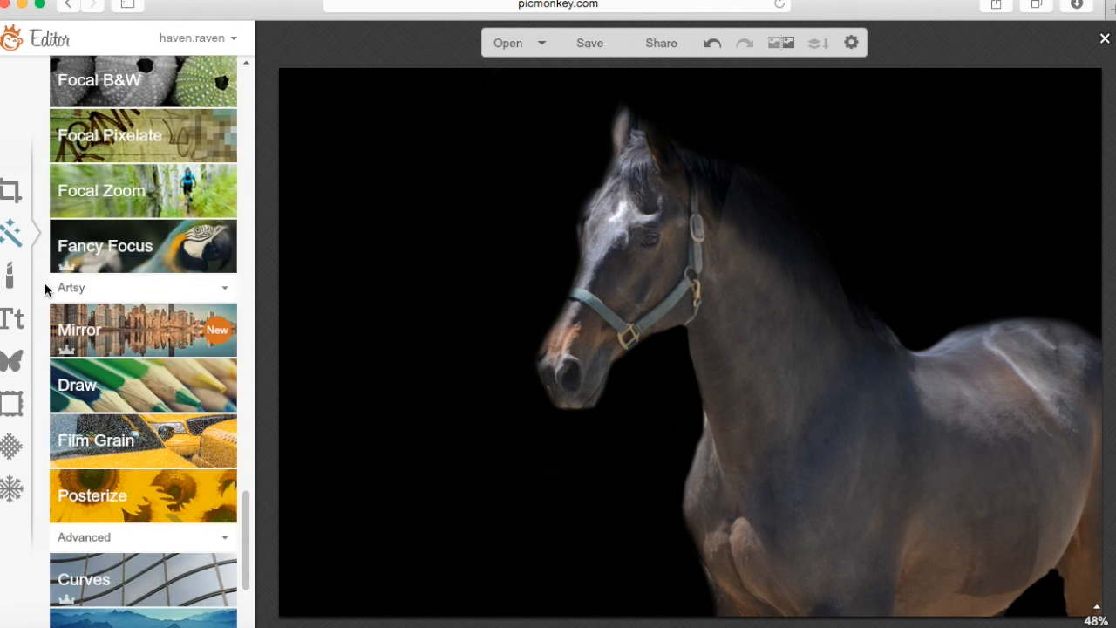
Darken the horse's coat using Highlights with the black hair colour 0a0a13, brush size 472 and 20% fade, and apply it
{"action": "left_click", "coordinate": [11, 277]}
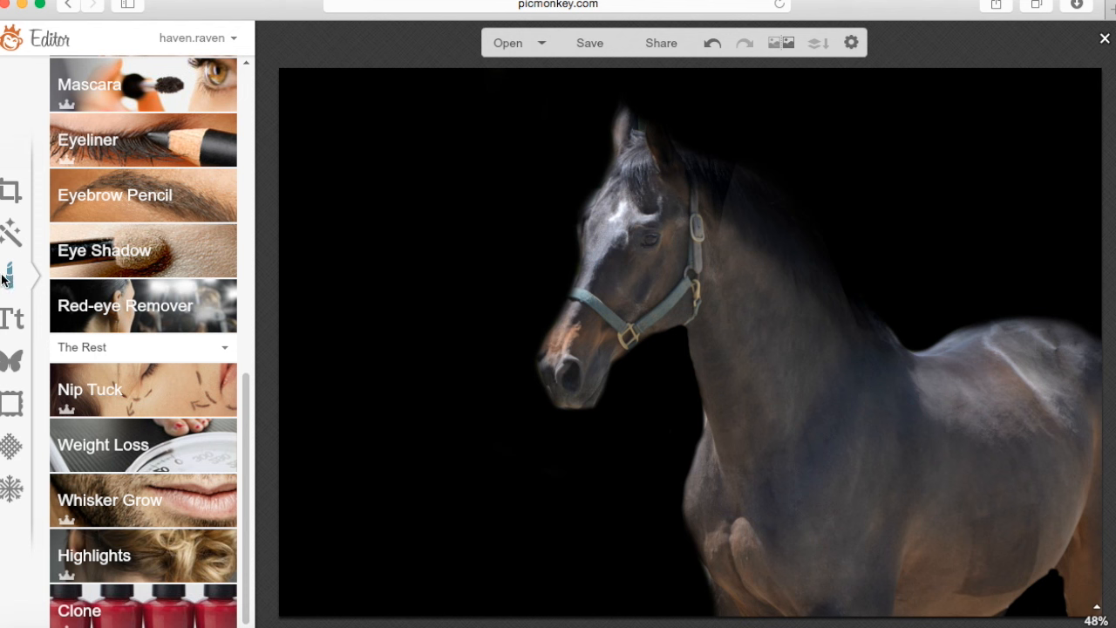
{"action": "left_click", "coordinate": [184, 542]}
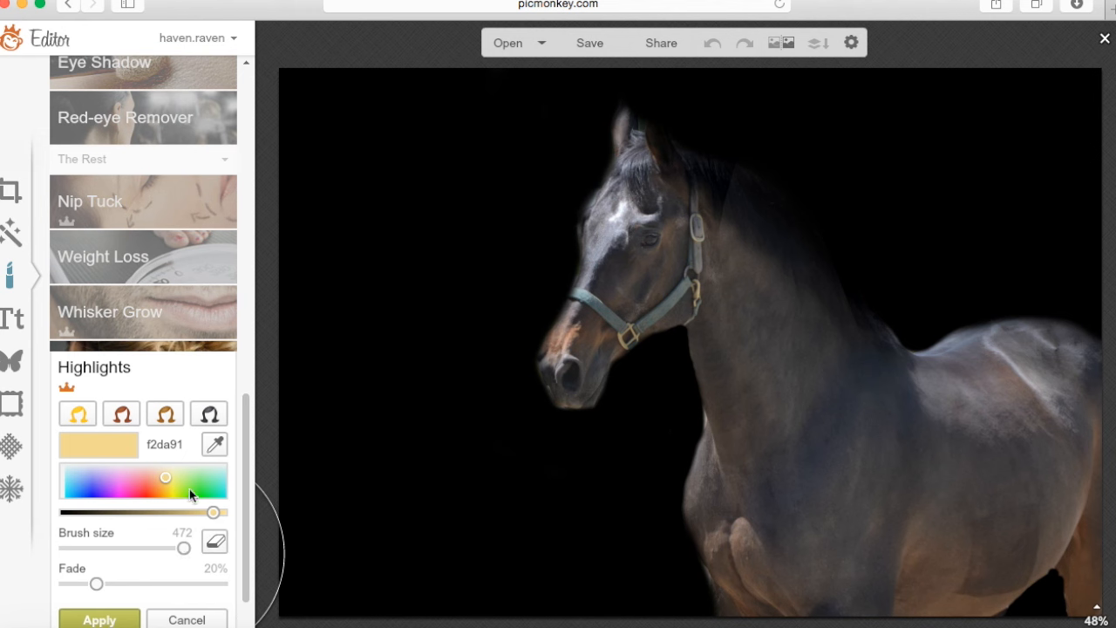
{"action": "left_click", "coordinate": [210, 415]}
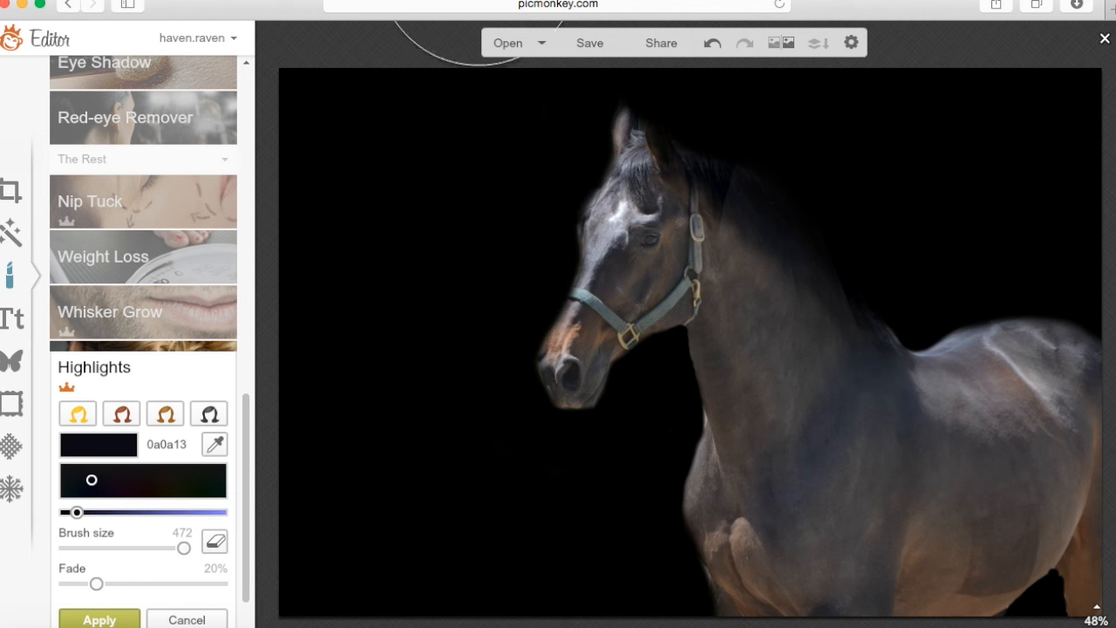
{"action": "mouse_move", "coordinate": [626, 623]}
{"action": "left_mouse_down"}
{"action": "mouse_move", "coordinate": [847, 623]}
{"action": "mouse_move", "coordinate": [1023, 334]}
{"action": "mouse_move", "coordinate": [1020, 523]}
{"action": "left_mouse_up"}
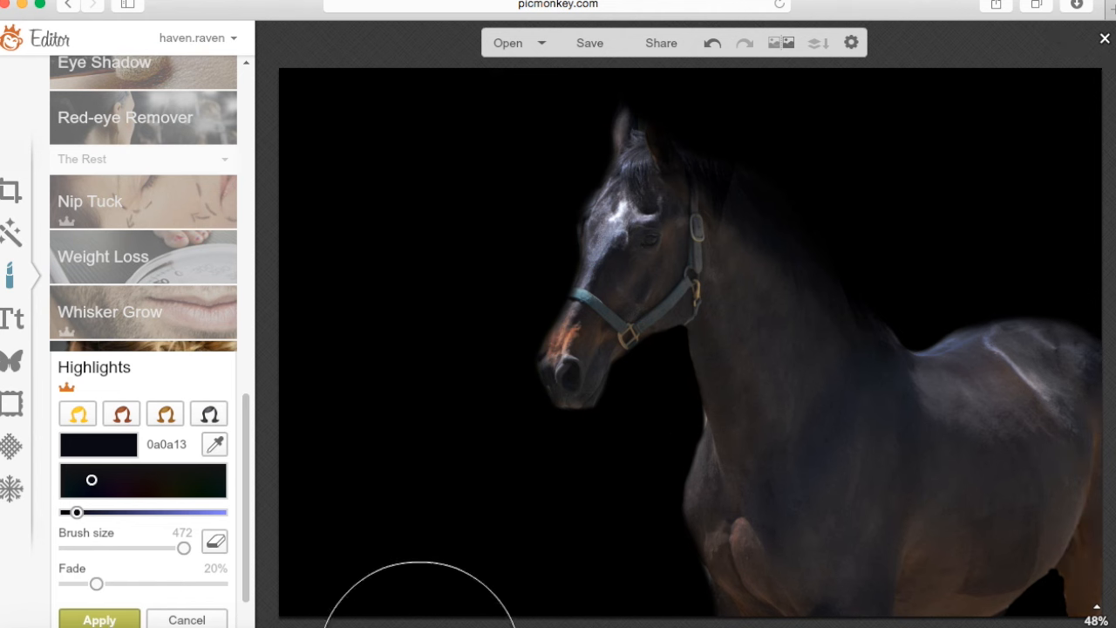
{"action": "left_click", "coordinate": [86, 620]}
Lower the photo's brightness slightly in the Exposure settings and apply it
{"action": "left_click", "coordinate": [10, 190]}
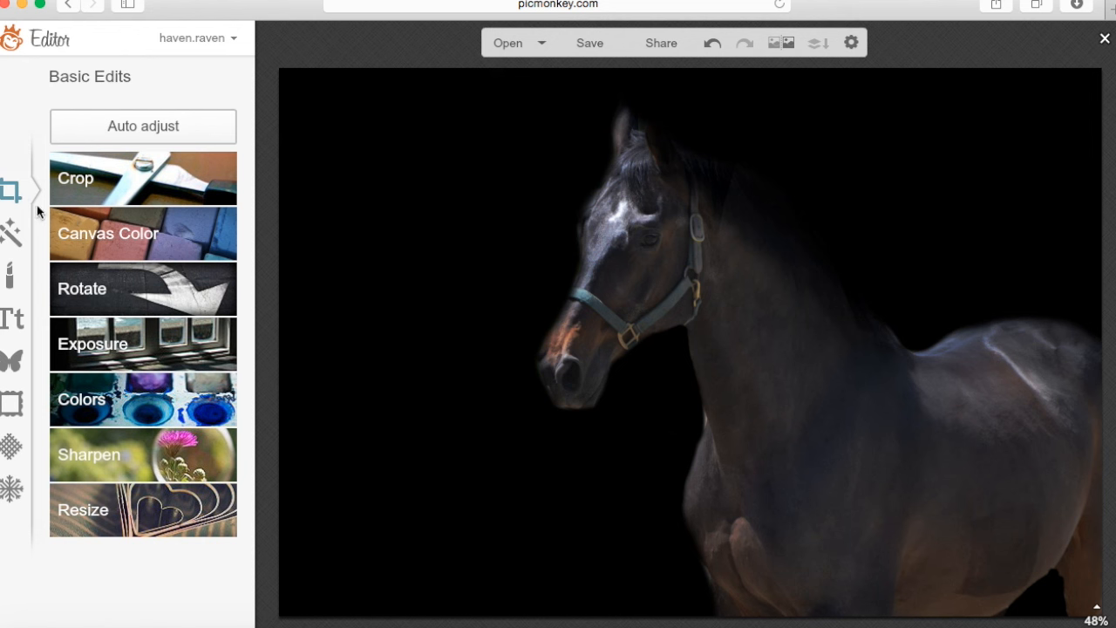
{"action": "left_click", "coordinate": [141, 348]}
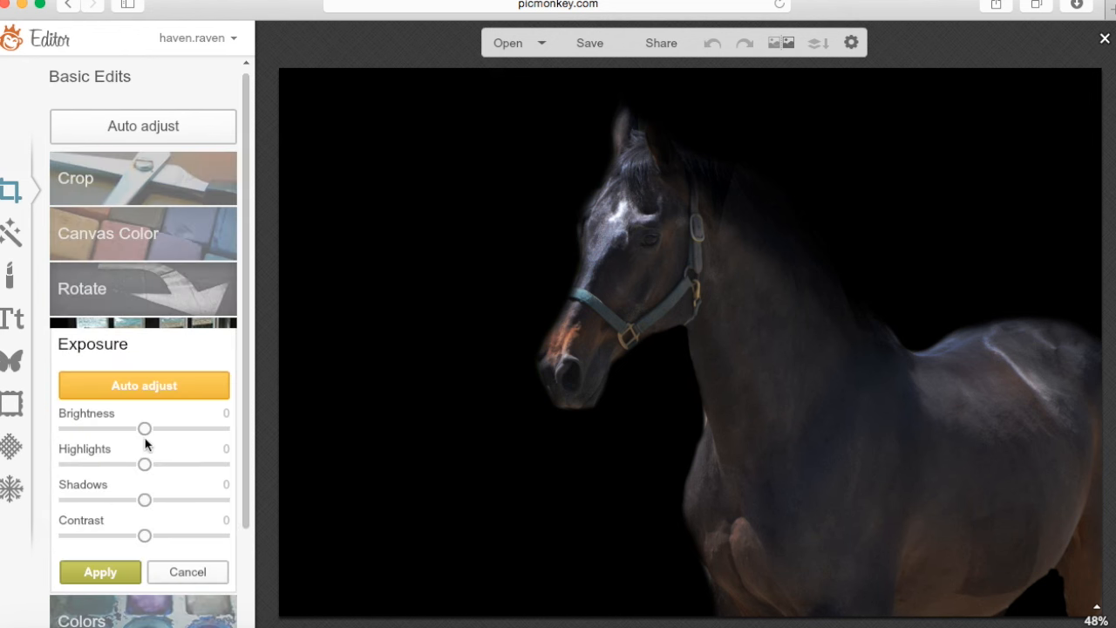
{"action": "left_click_drag", "start_coordinate": [144, 429], "coordinate": [137, 429]}
{"action": "left_click", "coordinate": [100, 572]}
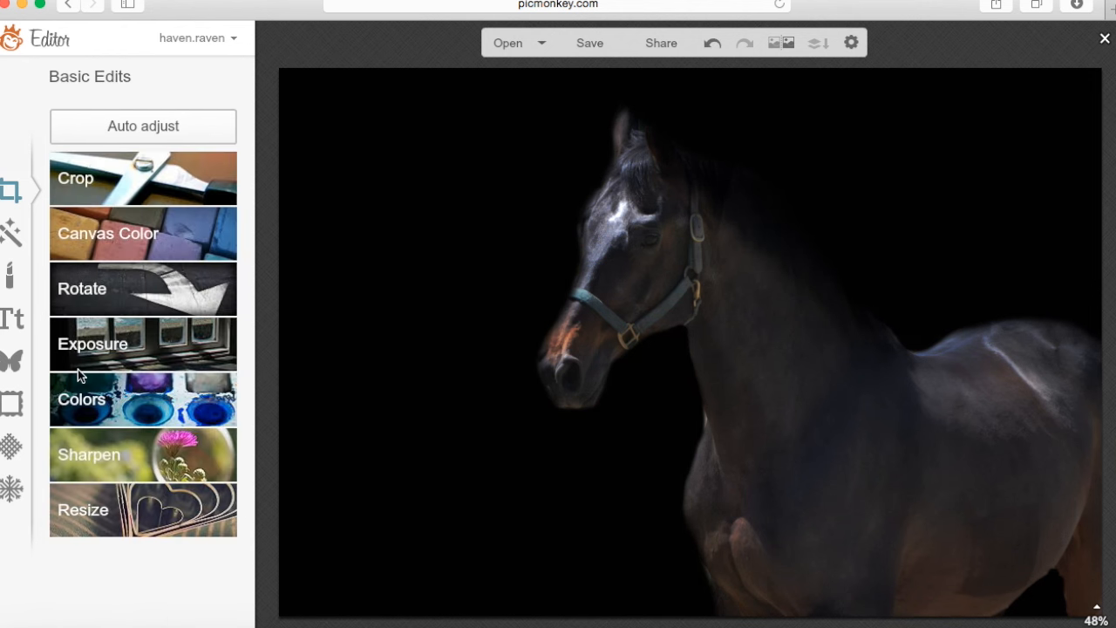
Clone black background over the upper edge of the horse's hindquarters with brush size 188
{"action": "left_click", "coordinate": [10, 231]}
{"action": "scroll", "coordinate": [233, 590], "scroll_direction": "down", "scroll_amount": 5}
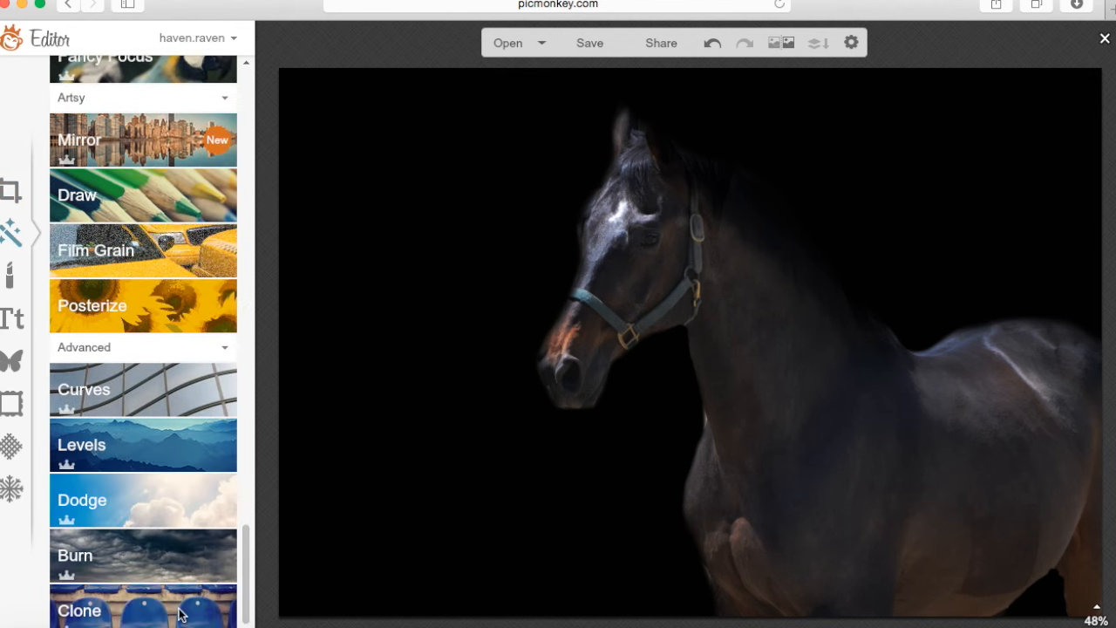
{"action": "left_click", "coordinate": [137, 570]}
{"action": "left_click", "coordinate": [184, 479]}
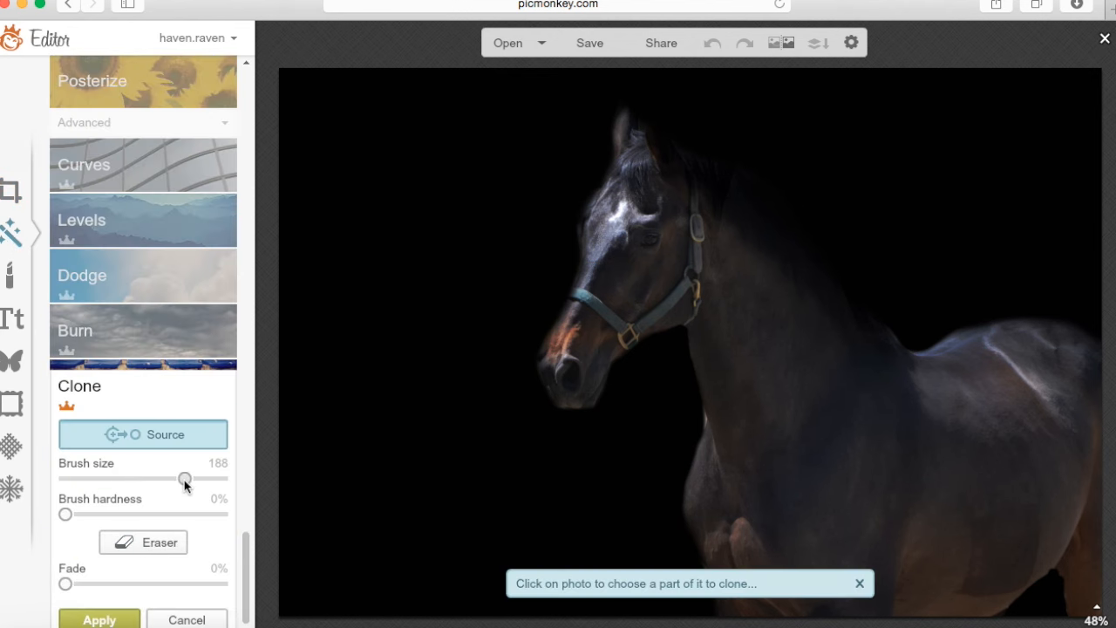
{"action": "left_click", "coordinate": [430, 488]}
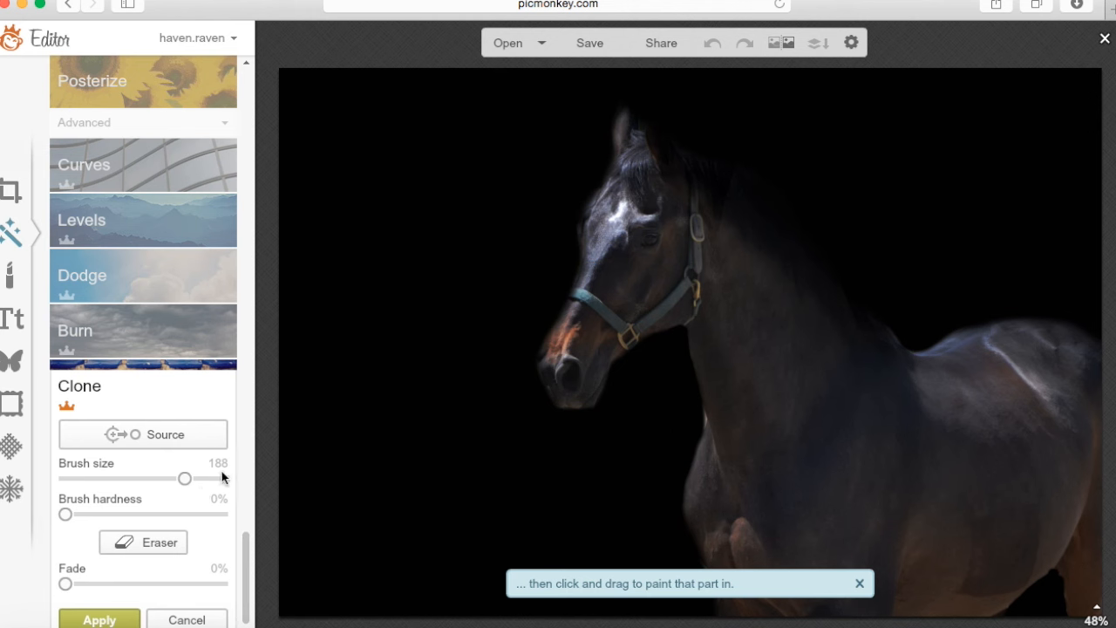
{"action": "mouse_move", "coordinate": [1046, 299]}
{"action": "left_mouse_down"}
{"action": "mouse_move", "coordinate": [1023, 251]}
{"action": "mouse_move", "coordinate": [1106, 284]}
{"action": "left_mouse_up"}
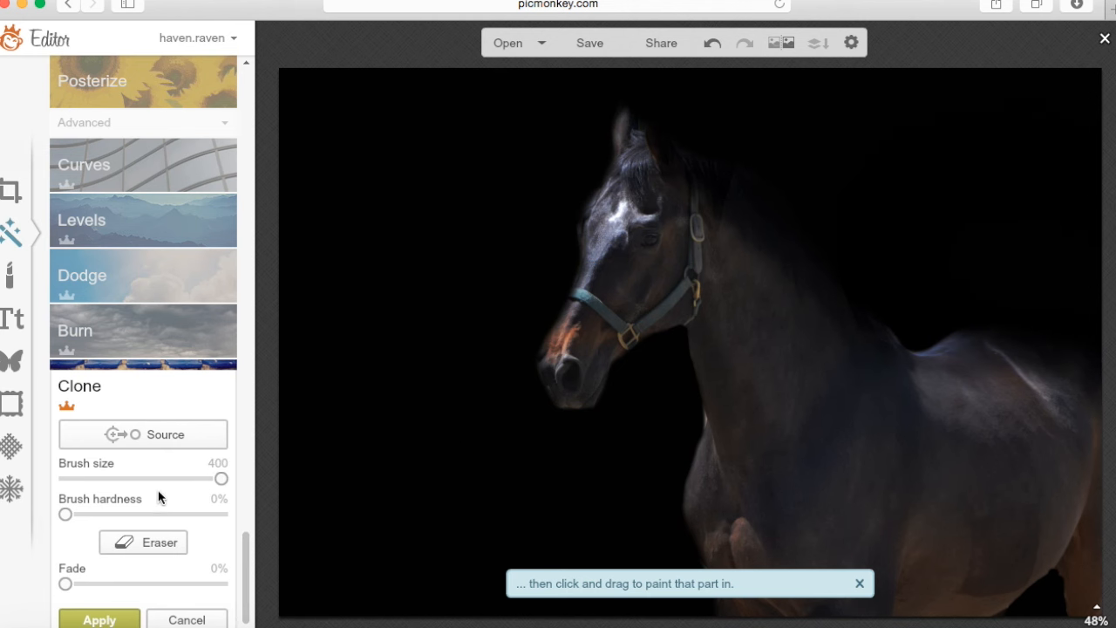
Resample the black background at brush size 400, try another clone stroke along the back, and apply the cloning with partial fade
{"action": "left_click", "coordinate": [163, 441]}
{"action": "left_click", "coordinate": [315, 480]}
{"action": "left_click_drag", "start_coordinate": [934, 291], "coordinate": [937, 295]}
{"action": "key", "text": "super+z"}
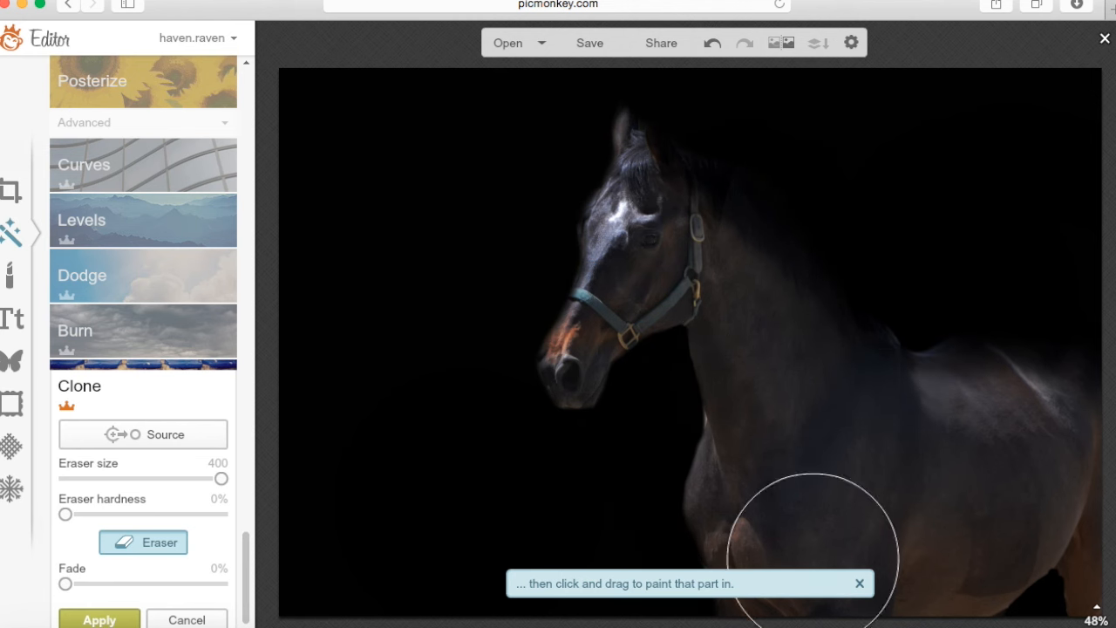
{"action": "left_click", "coordinate": [860, 583]}
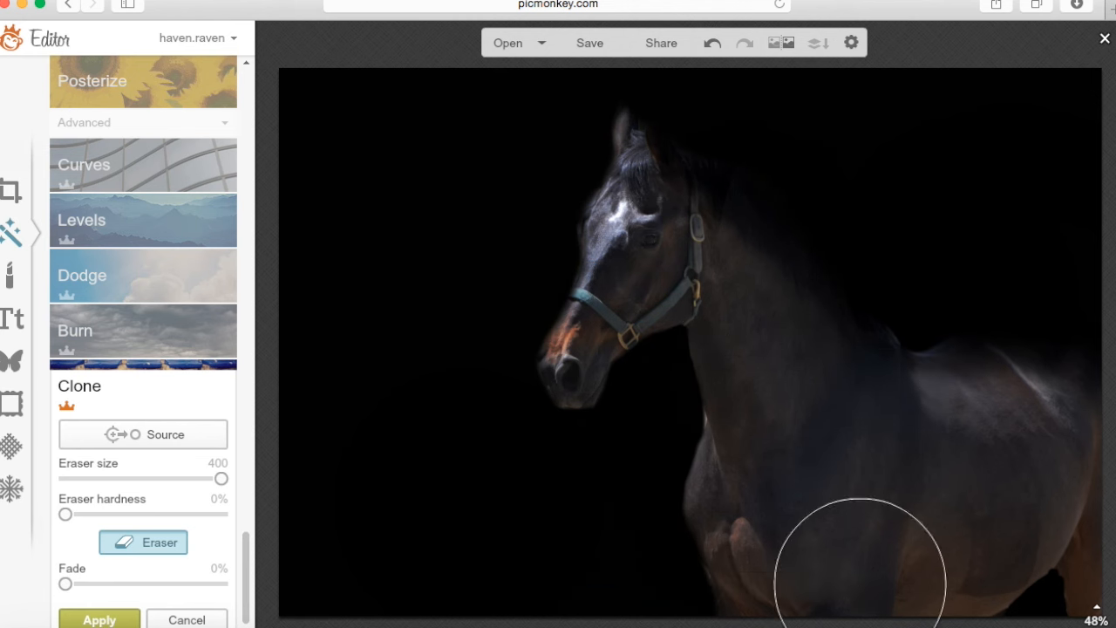
{"action": "left_click", "coordinate": [104, 586]}
{"action": "left_click", "coordinate": [76, 619]}
Clone black background over the gap beneath the horse's hindquarters with brush size 203, and apply it with 32% fade
{"action": "left_click", "coordinate": [96, 610]}
{"action": "left_click", "coordinate": [189, 477]}
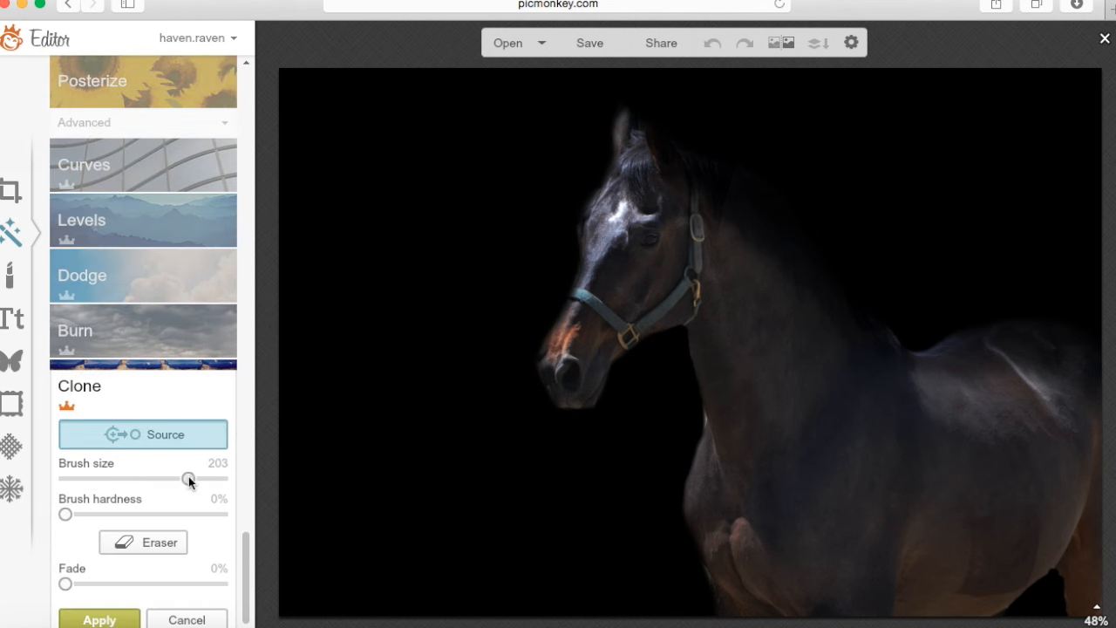
{"action": "left_click", "coordinate": [513, 500]}
{"action": "left_click", "coordinate": [1052, 590]}
{"action": "mouse_move", "coordinate": [1051, 589]}
{"action": "left_mouse_down"}
{"action": "mouse_move", "coordinate": [1039, 627]}
{"action": "mouse_move", "coordinate": [1045, 597]}
{"action": "mouse_move", "coordinate": [1029, 623]}
{"action": "mouse_move", "coordinate": [1052, 627]}
{"action": "mouse_move", "coordinate": [1093, 593]}
{"action": "left_mouse_up"}
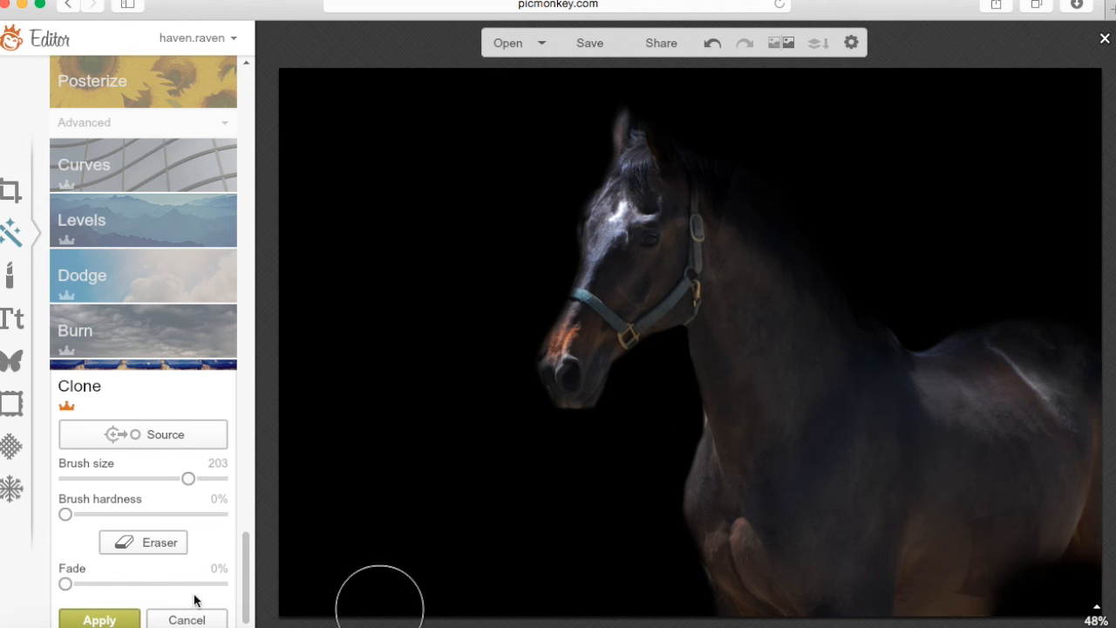
{"action": "left_click", "coordinate": [145, 584]}
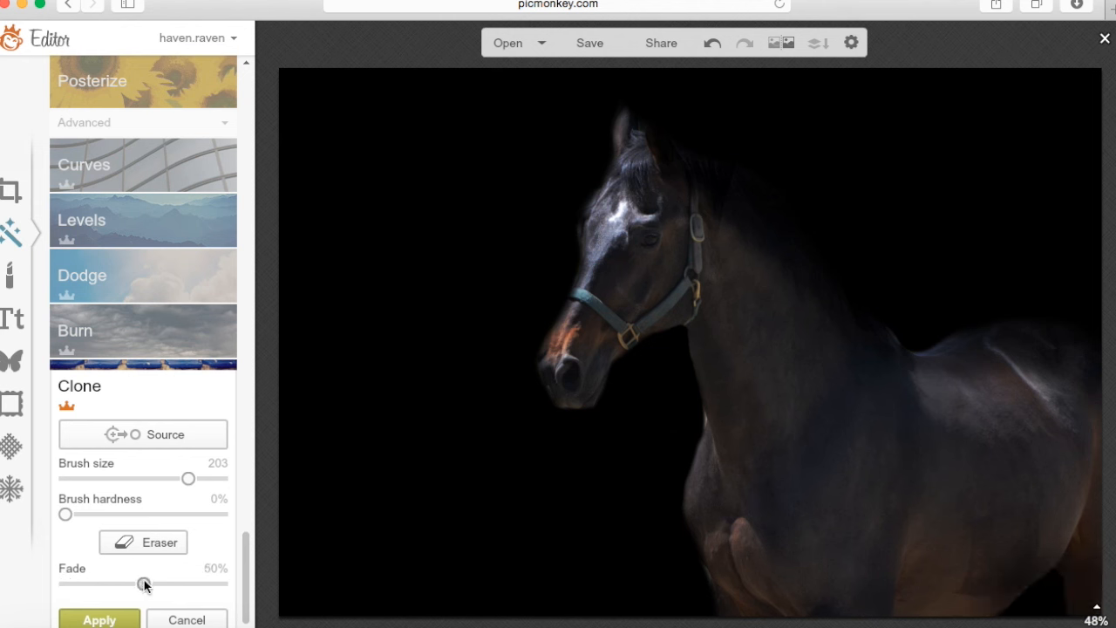
{"action": "left_click_drag", "start_coordinate": [117, 580], "coordinate": [114, 582]}
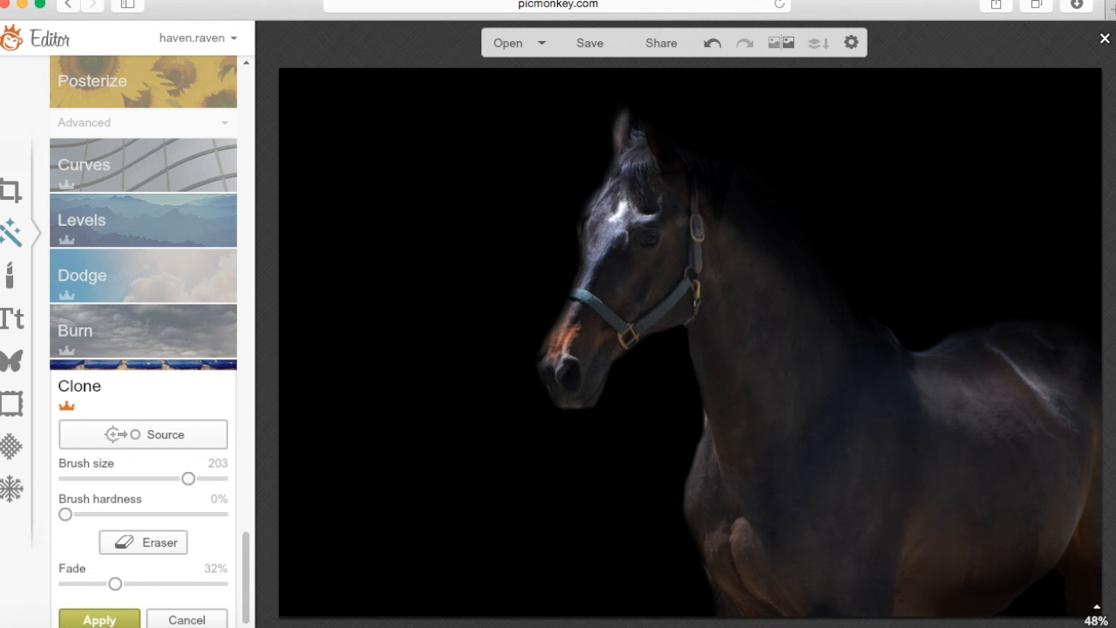
{"action": "left_click", "coordinate": [100, 617]}
Clone black background over the horse's muzzle, head and ears with brush size 314, and apply it with partial fade
{"action": "left_click", "coordinate": [79, 610]}
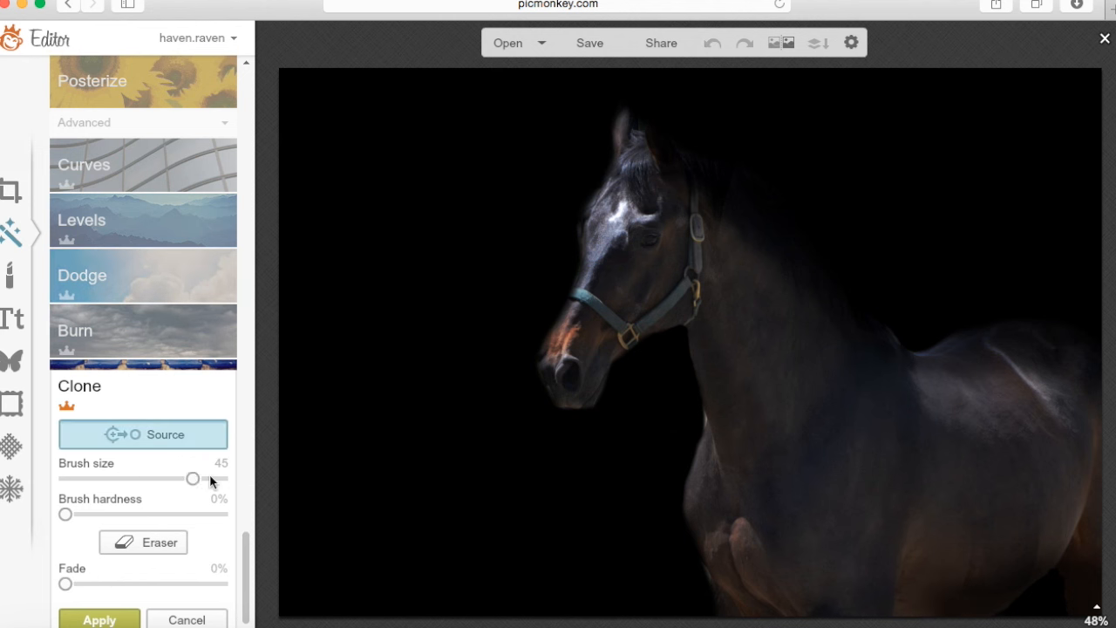
{"action": "left_click", "coordinate": [494, 465]}
{"action": "mouse_move", "coordinate": [652, 373]}
{"action": "left_mouse_down"}
{"action": "mouse_move", "coordinate": [635, 418]}
{"action": "mouse_move", "coordinate": [650, 376]}
{"action": "mouse_move", "coordinate": [596, 449]}
{"action": "mouse_move", "coordinate": [528, 463]}
{"action": "mouse_move", "coordinate": [514, 341]}
{"action": "mouse_move", "coordinate": [541, 176]}
{"action": "mouse_move", "coordinate": [537, 230]}
{"action": "mouse_move", "coordinate": [600, 116]}
{"action": "mouse_move", "coordinate": [724, 124]}
{"action": "mouse_move", "coordinate": [680, 107]}
{"action": "left_mouse_up"}
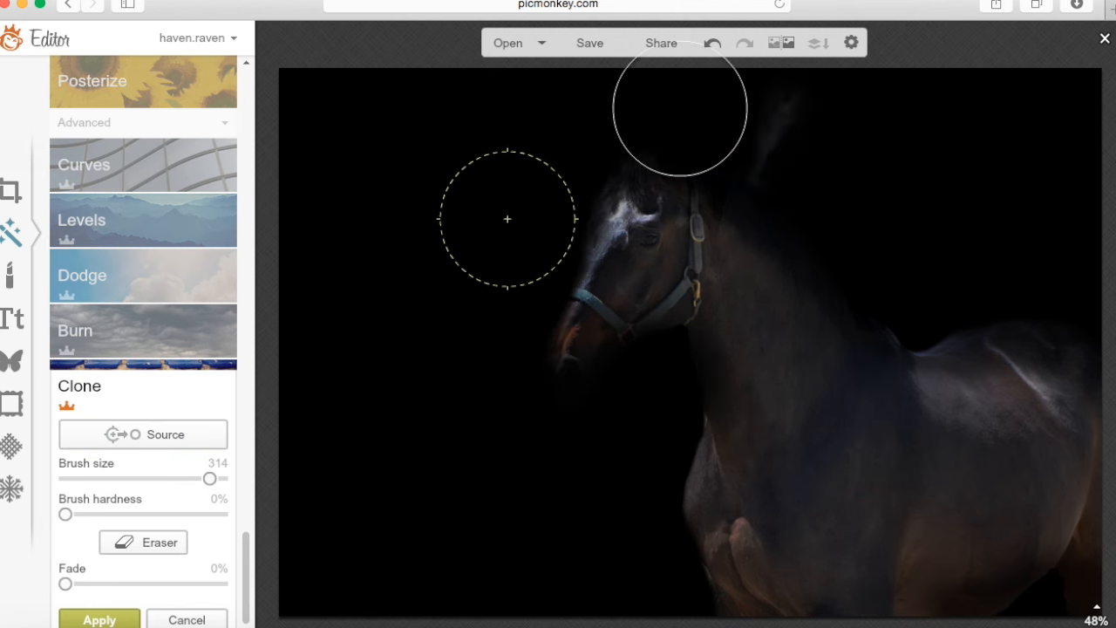
{"action": "left_click", "coordinate": [140, 583]}
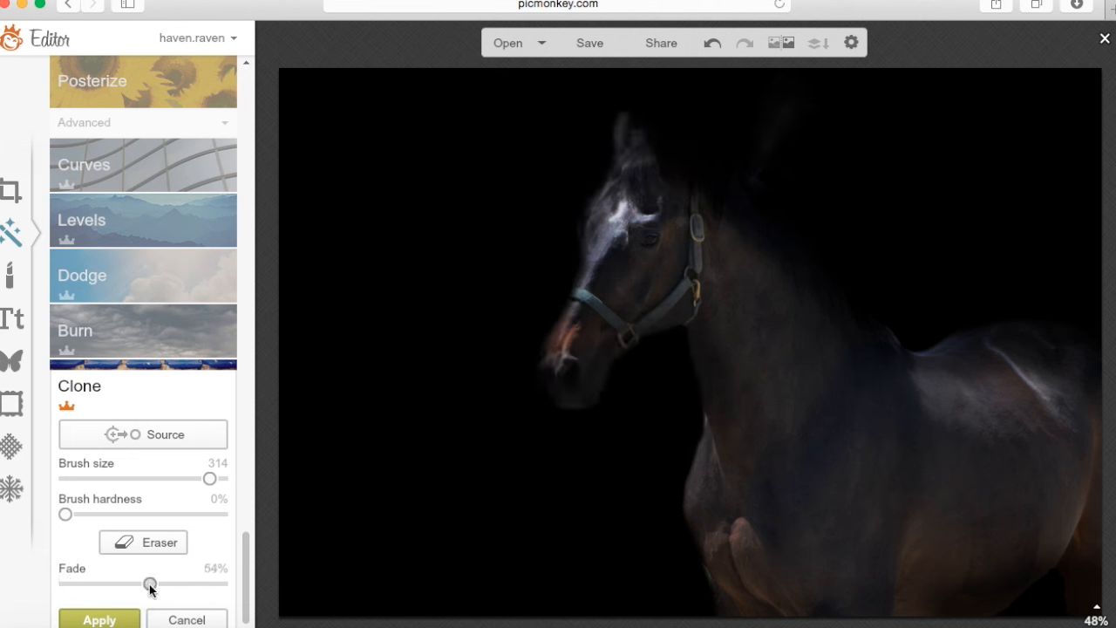
{"action": "left_click", "coordinate": [126, 621]}
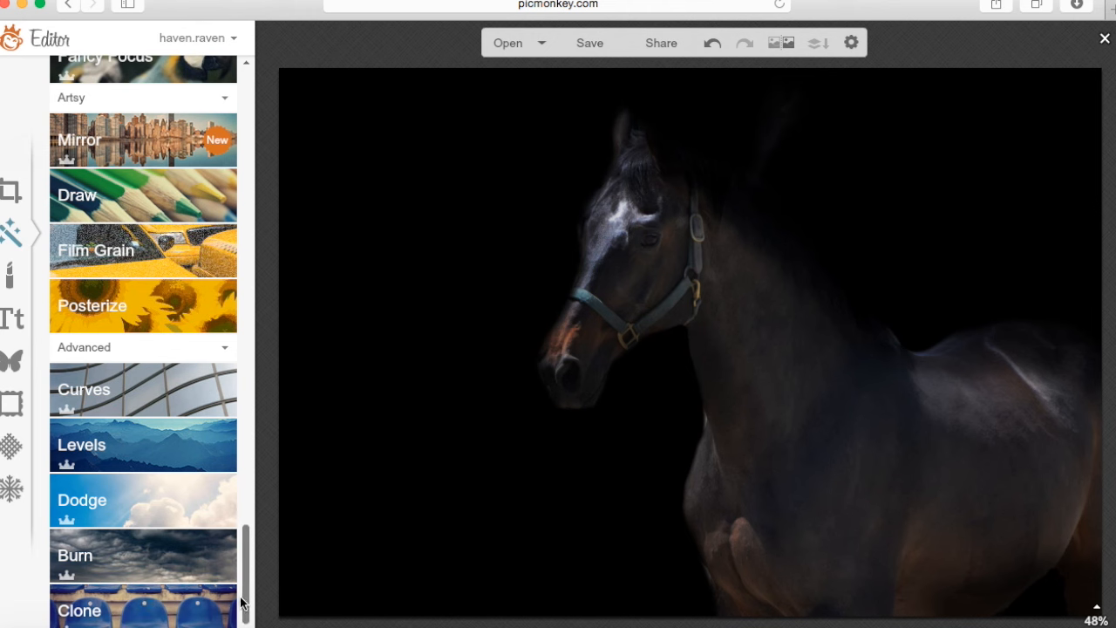
{"action": "scroll", "coordinate": [140, 392], "scroll_direction": "up", "scroll_amount": 20}
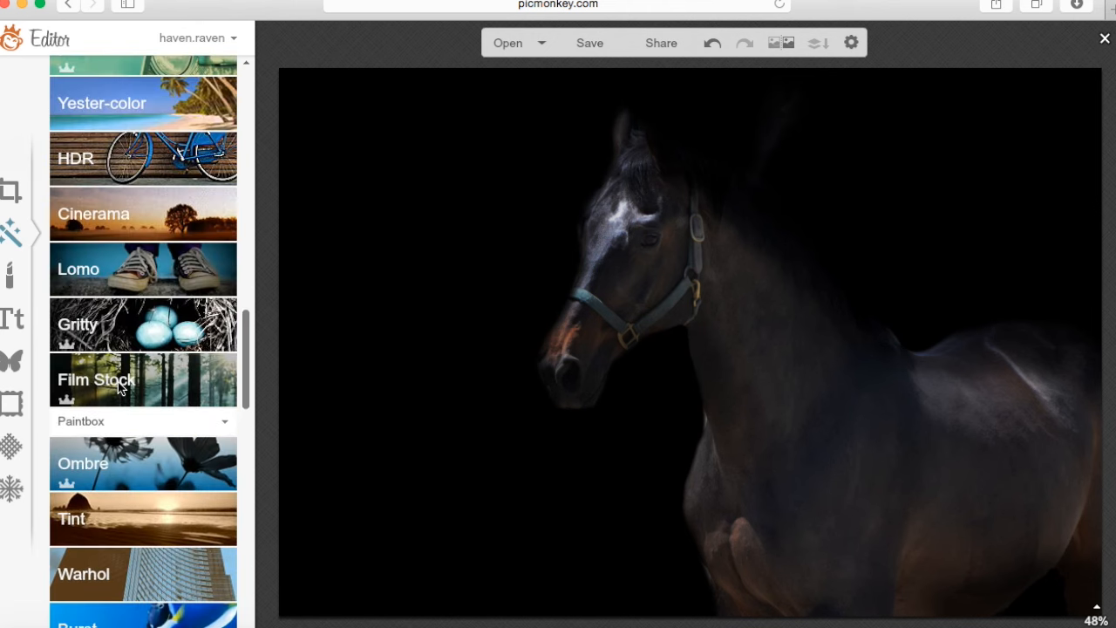
{"action": "left_click", "coordinate": [120, 389]}
{"action": "left_click", "coordinate": [199, 434]}
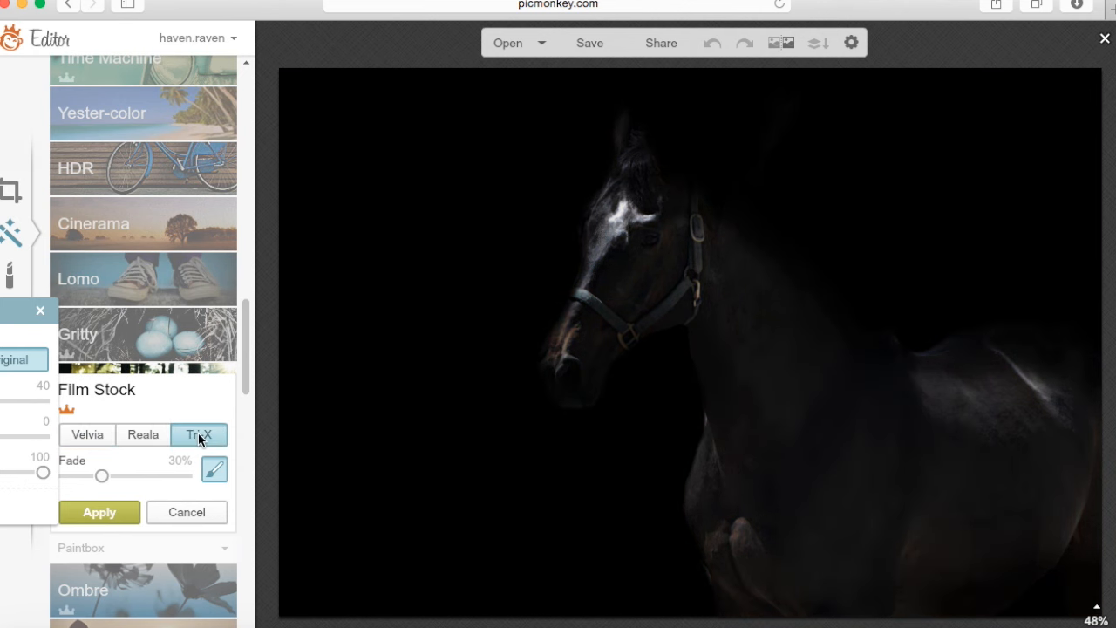
{"action": "left_click", "coordinate": [199, 507]}
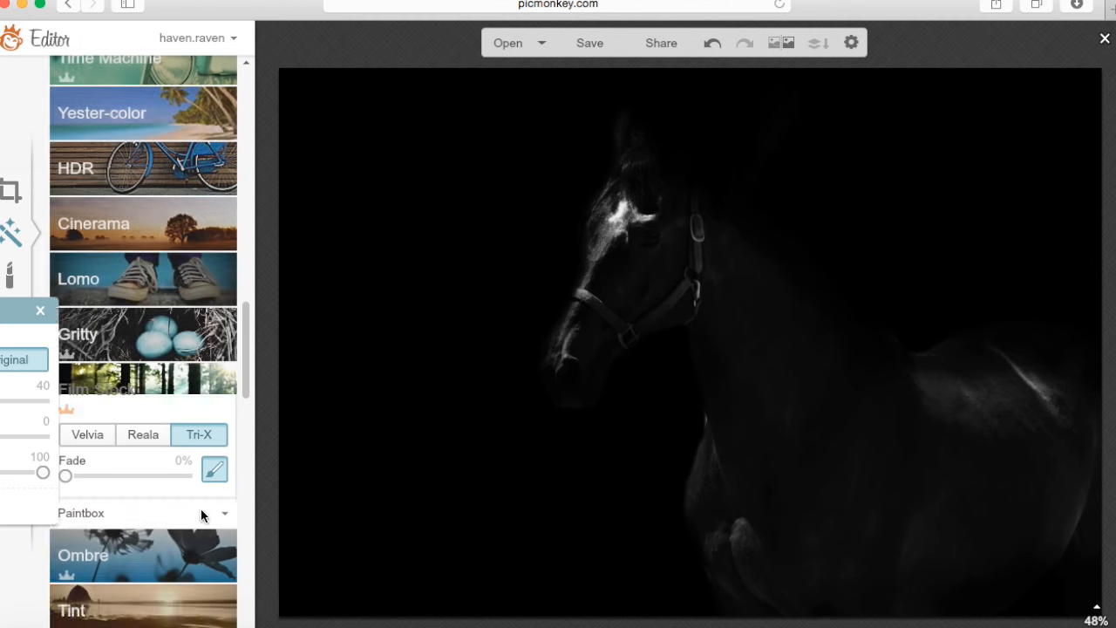
{"action": "scroll", "coordinate": [195, 315], "scroll_direction": "up", "scroll_amount": 3}
{"action": "scroll", "coordinate": [195, 314], "scroll_direction": "up", "scroll_amount": 5}
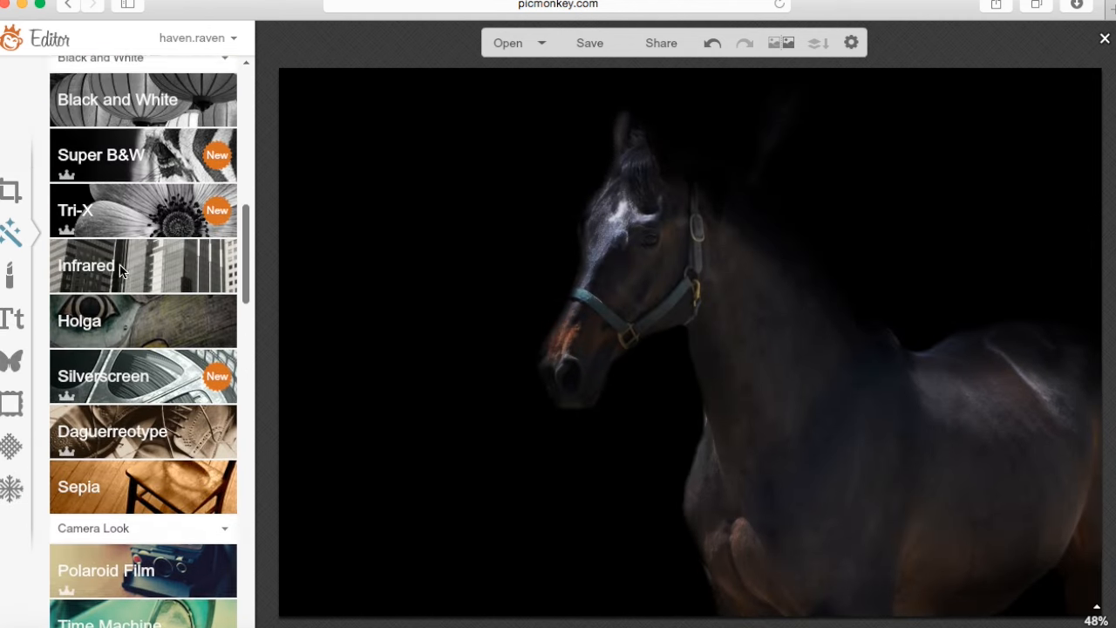
{"action": "left_click", "coordinate": [115, 302]}
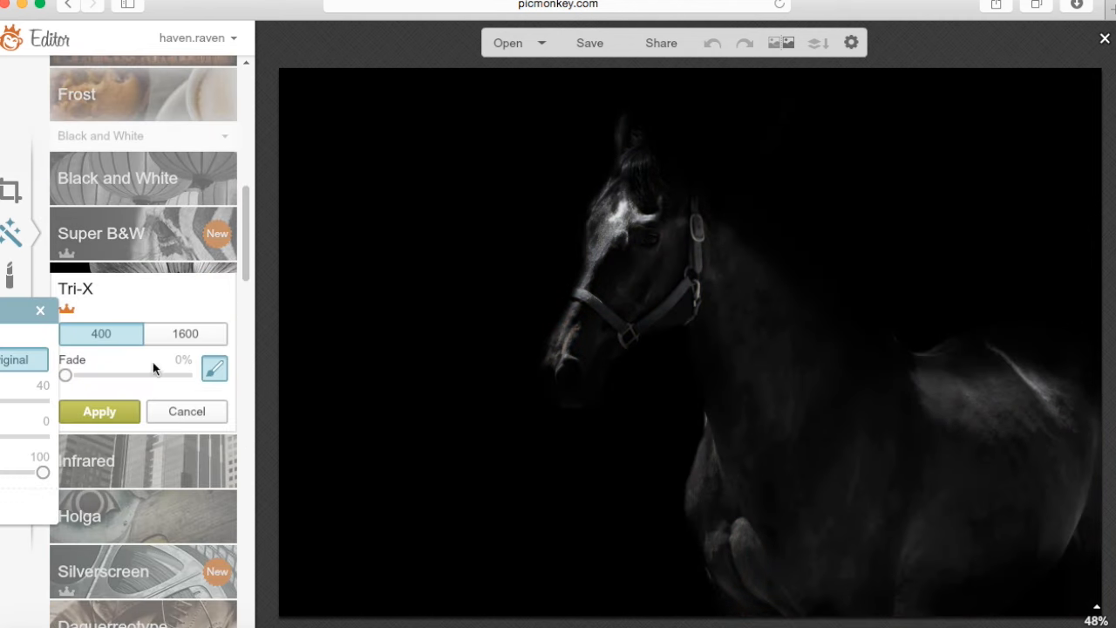
{"action": "left_click", "coordinate": [187, 411]}
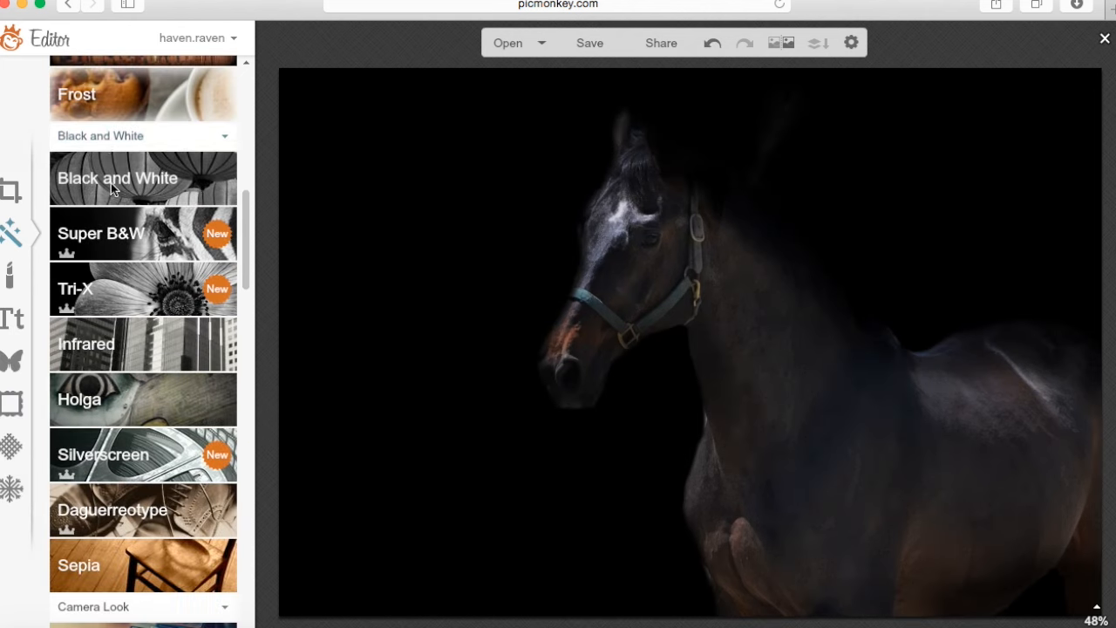
Convert the photo with the Black and White effect, and apply the Tri-X effect over it with partial fade
{"action": "left_click", "coordinate": [110, 182]}
{"action": "left_click", "coordinate": [99, 323]}
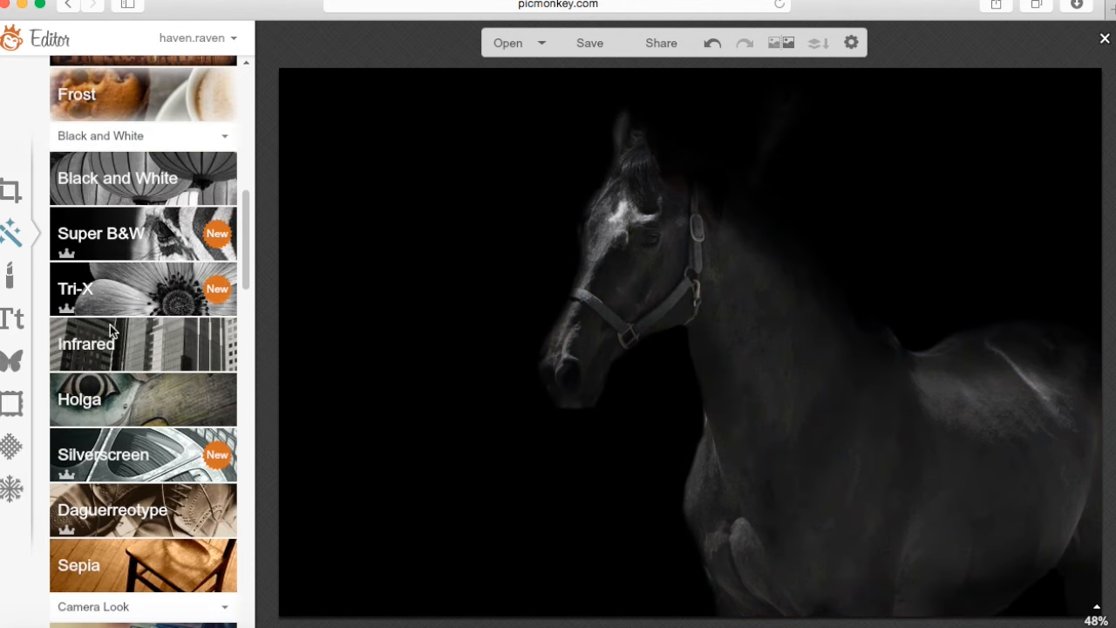
{"action": "left_click", "coordinate": [116, 309]}
{"action": "left_click_drag", "start_coordinate": [183, 374], "coordinate": [142, 374]}
{"action": "left_click", "coordinate": [109, 411]}
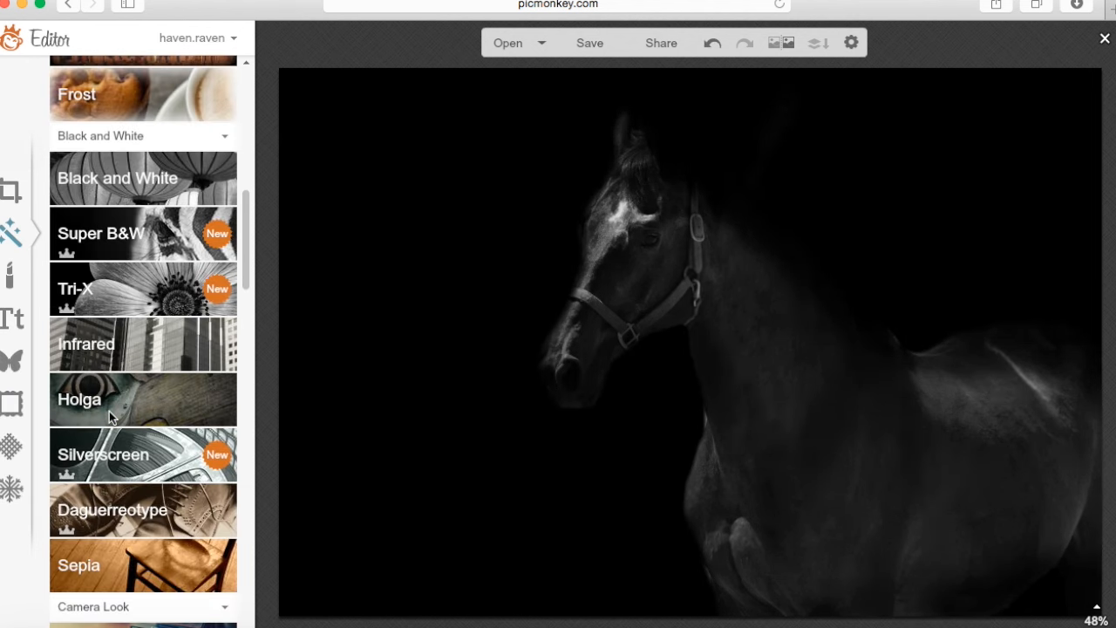